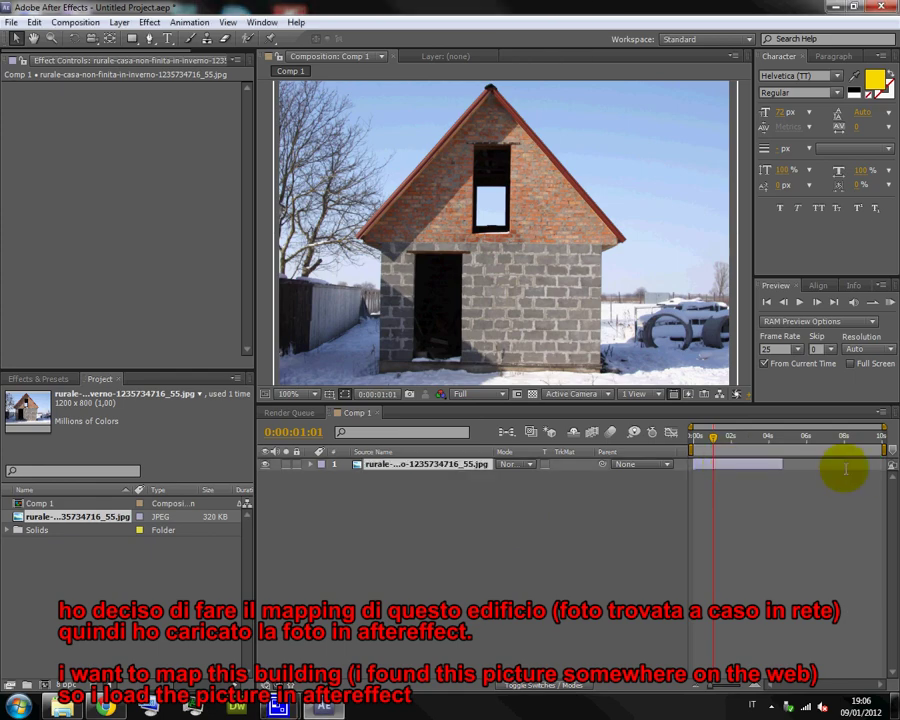
# Lock the house photo layer and add a new red solid layer above it.
pyautogui.click(297, 464)
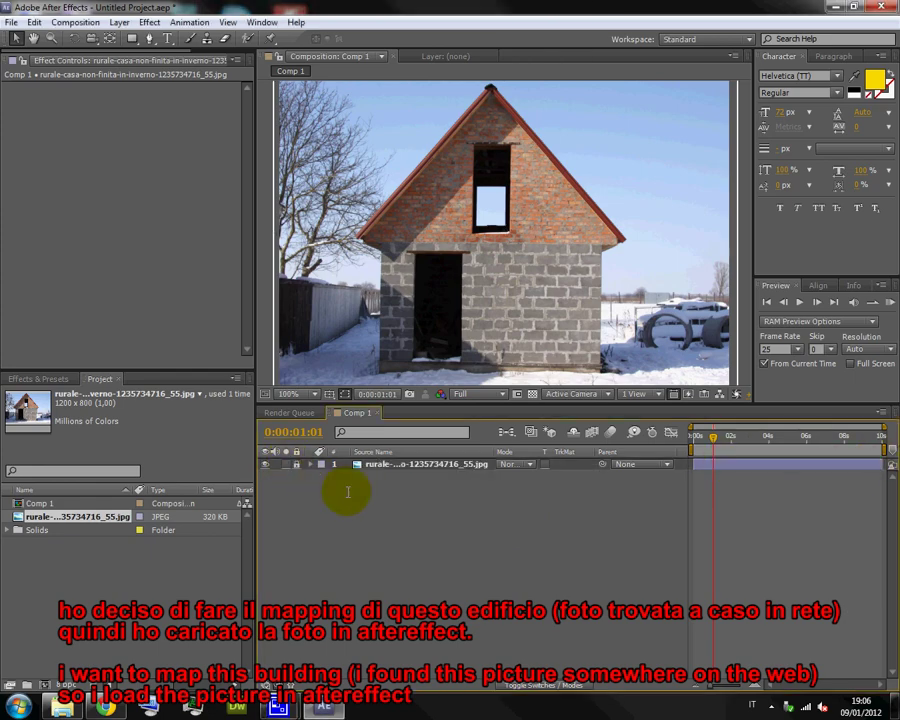
pyautogui.rightClick(327, 489)
pyautogui.moveTo(516, 496)
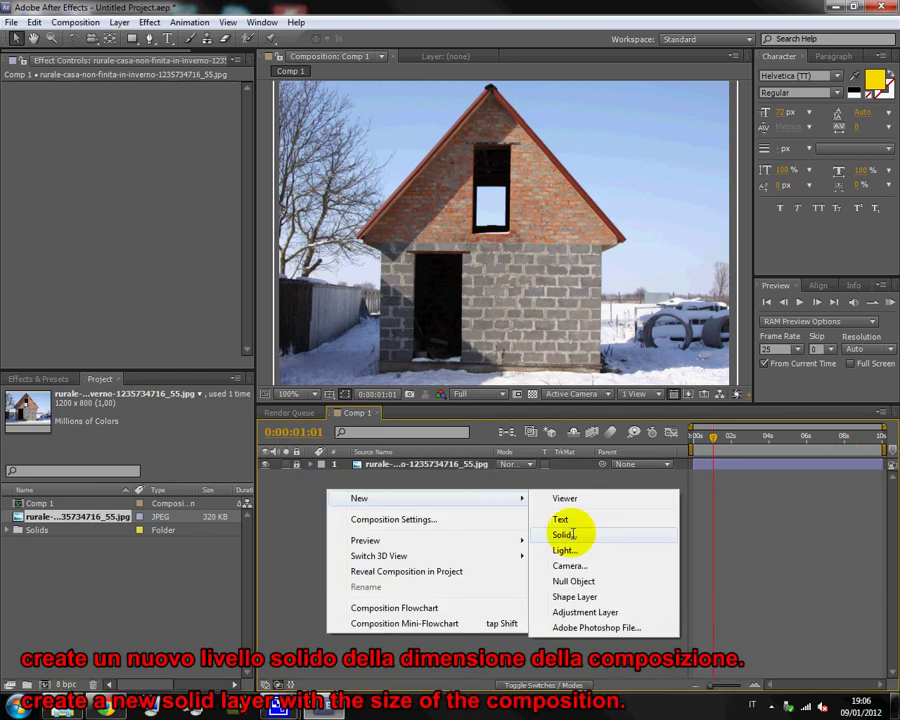
pyautogui.click(563, 534)
pyautogui.click(446, 447)
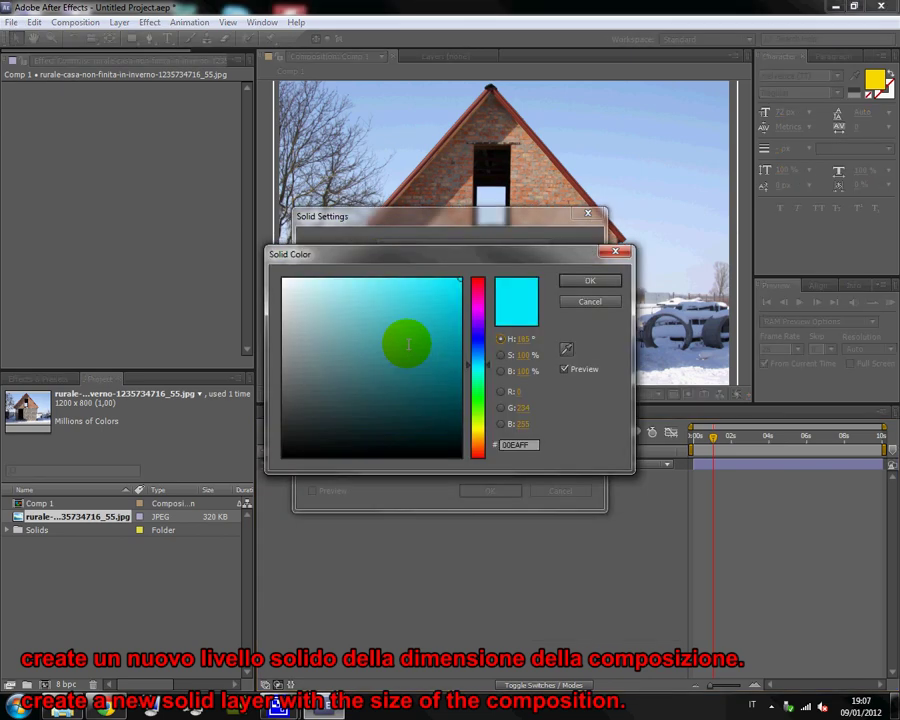
pyautogui.moveTo(477, 367); pyautogui.dragTo(477, 268)
pyautogui.click(590, 280)
pyautogui.click(490, 489)
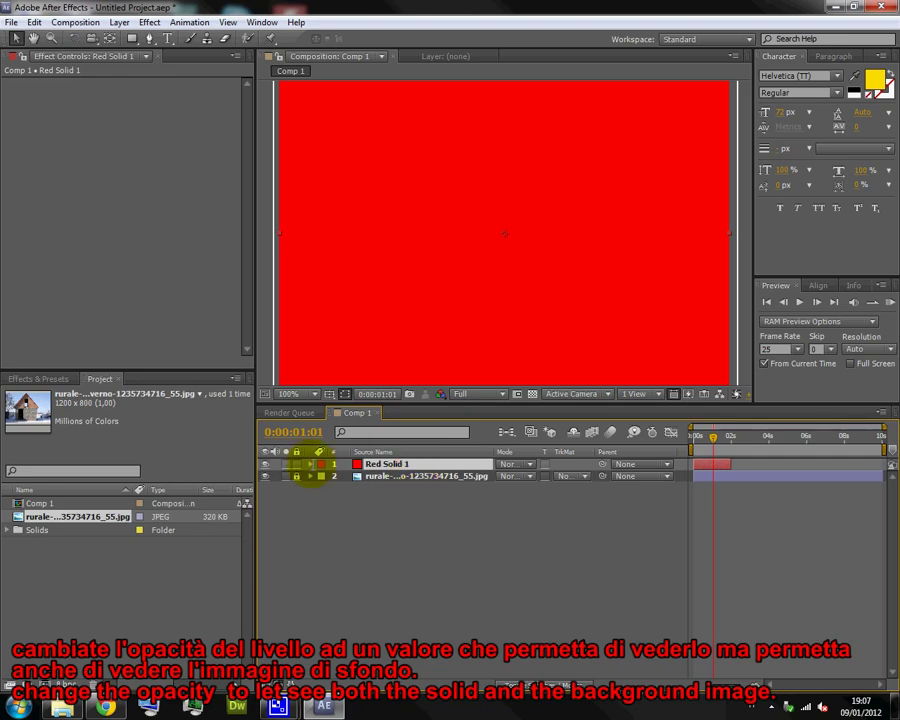
# Lower Red Solid 1's Transform Opacity to 15%.
pyautogui.click(311, 464)
pyautogui.click(322, 476)
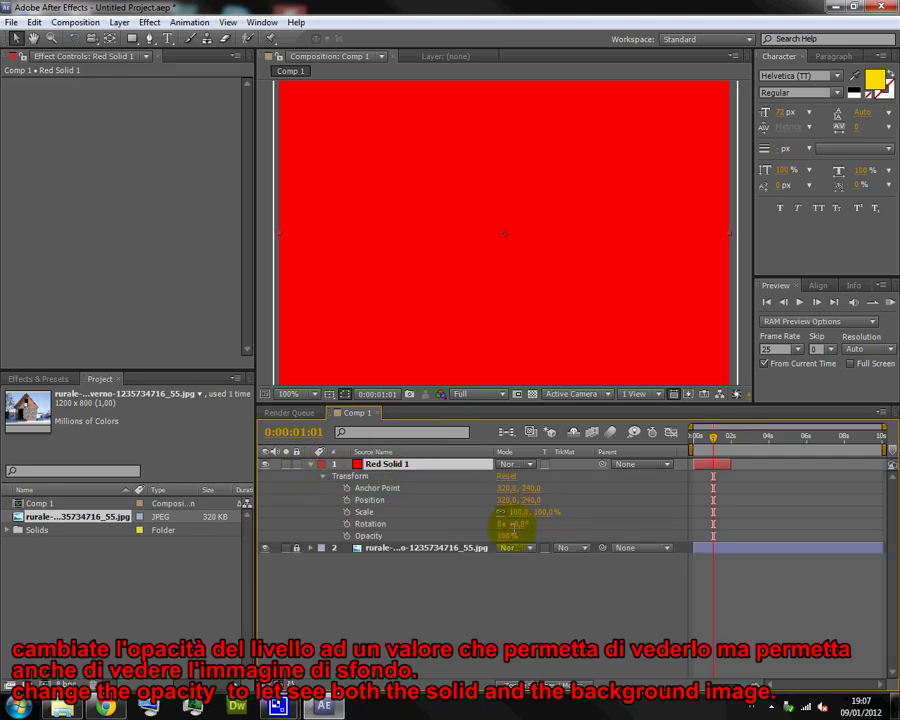
pyautogui.moveTo(490, 537); pyautogui.dragTo(391, 526)
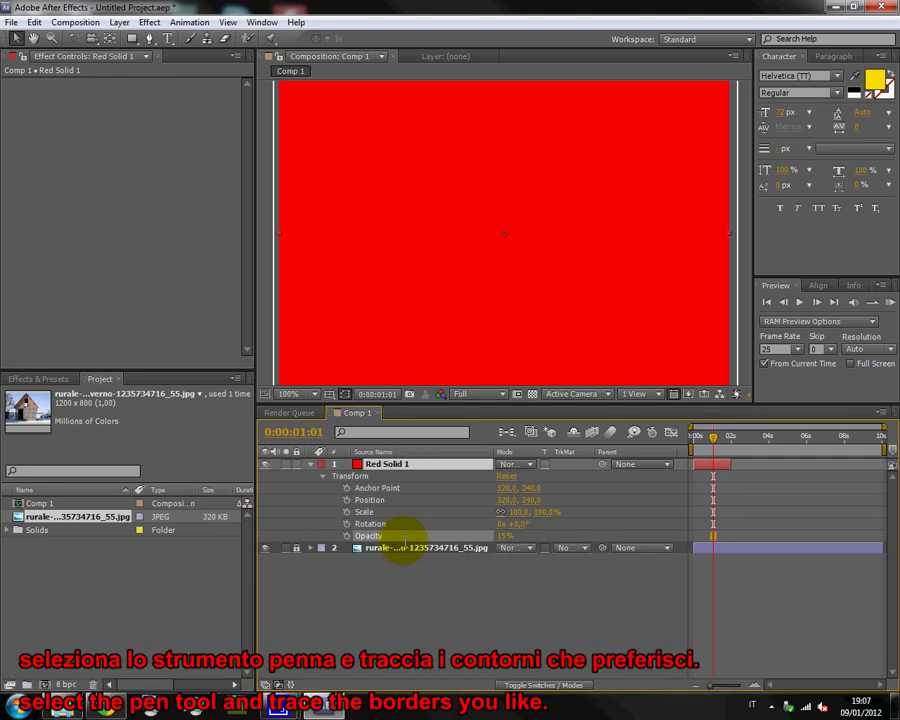
# Trace a closed Pen mask around the house's walls, eaves and roof peak.
pyautogui.click(149, 38)
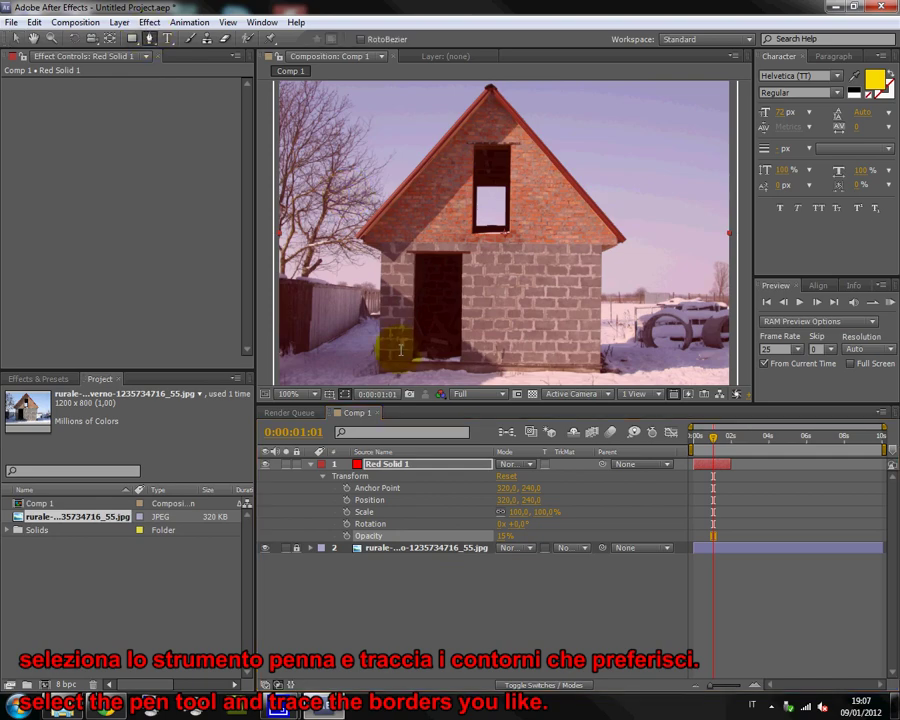
pyautogui.click(378, 375)
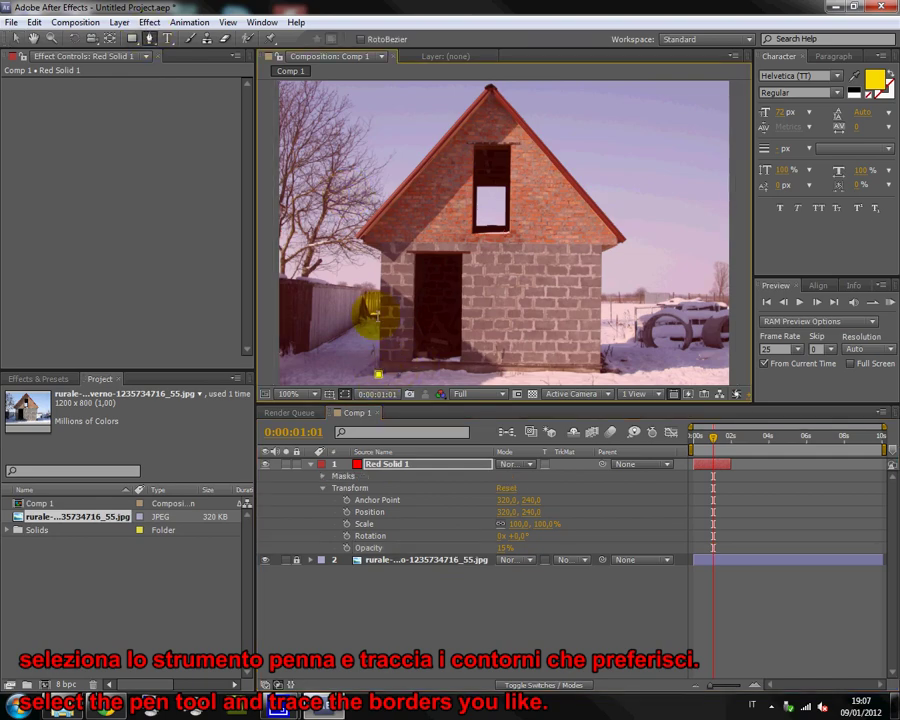
pyautogui.click(380, 243)
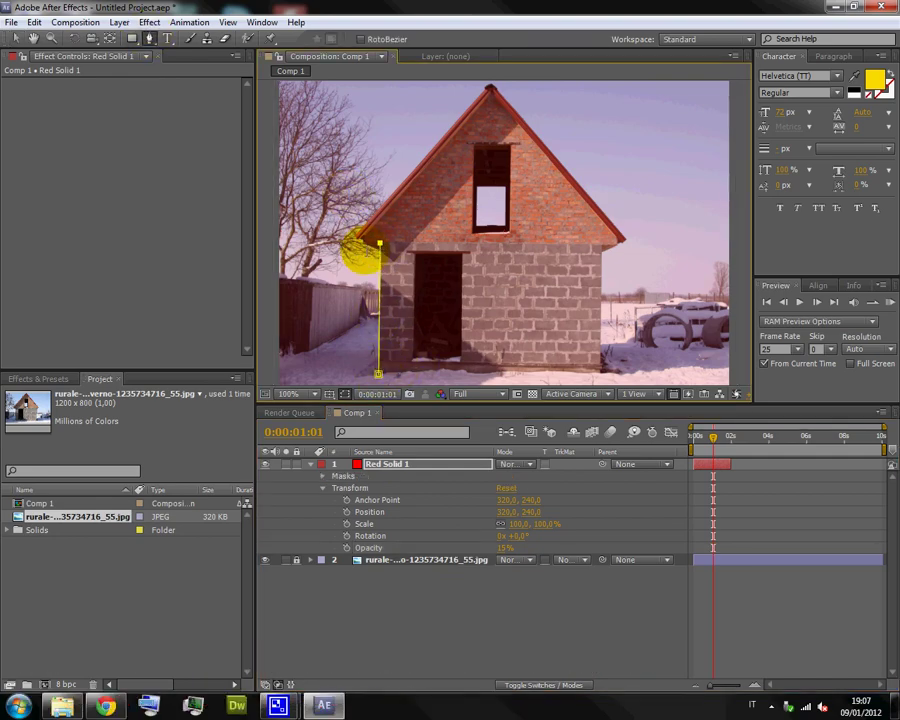
pyautogui.click(361, 243)
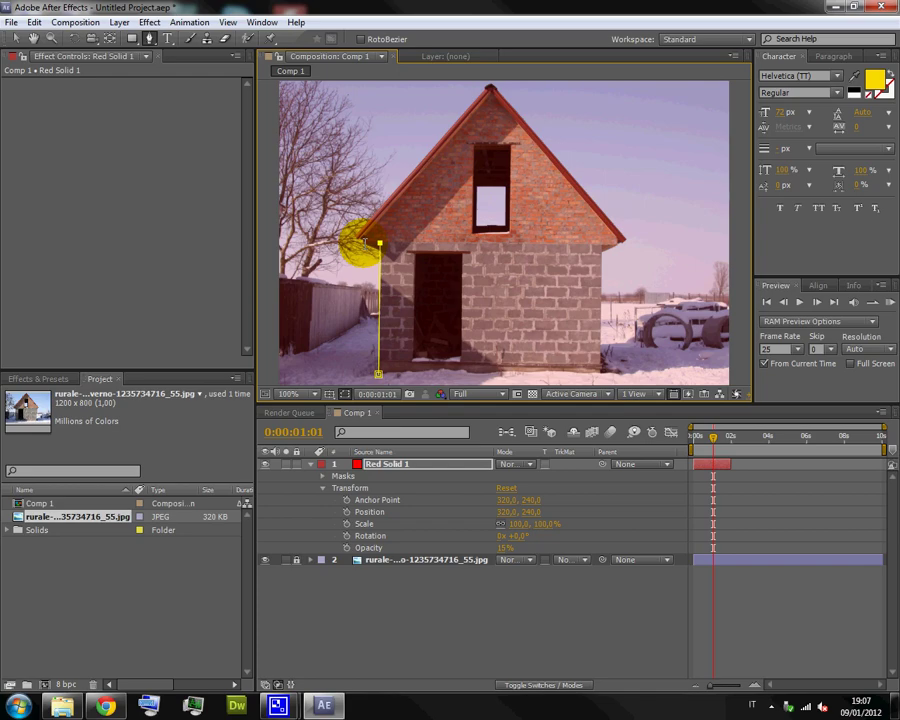
pyautogui.click(491, 92)
pyautogui.click(608, 242)
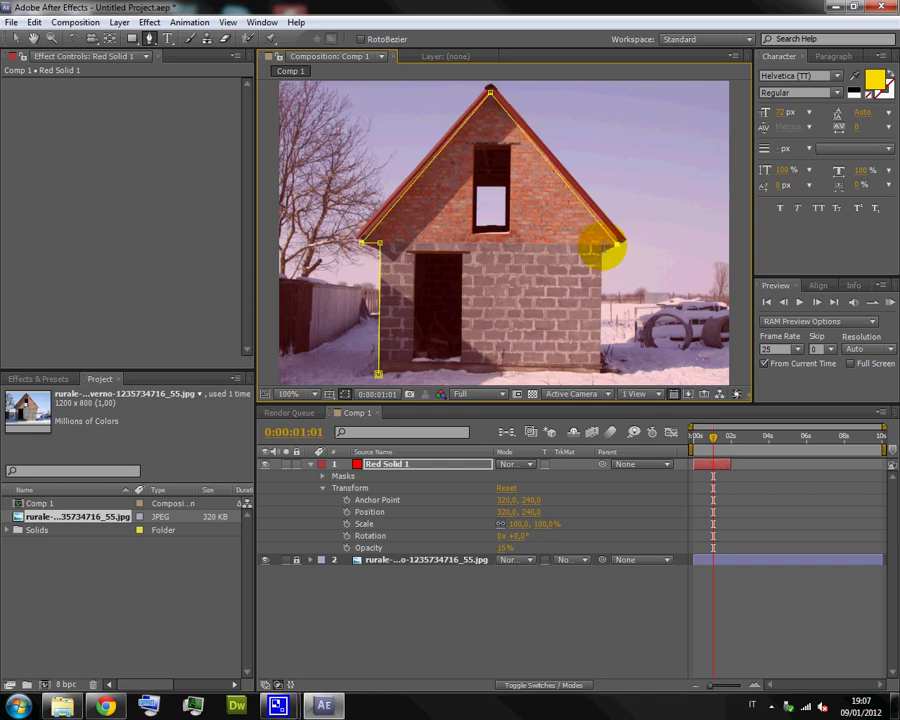
pyautogui.click(601, 365)
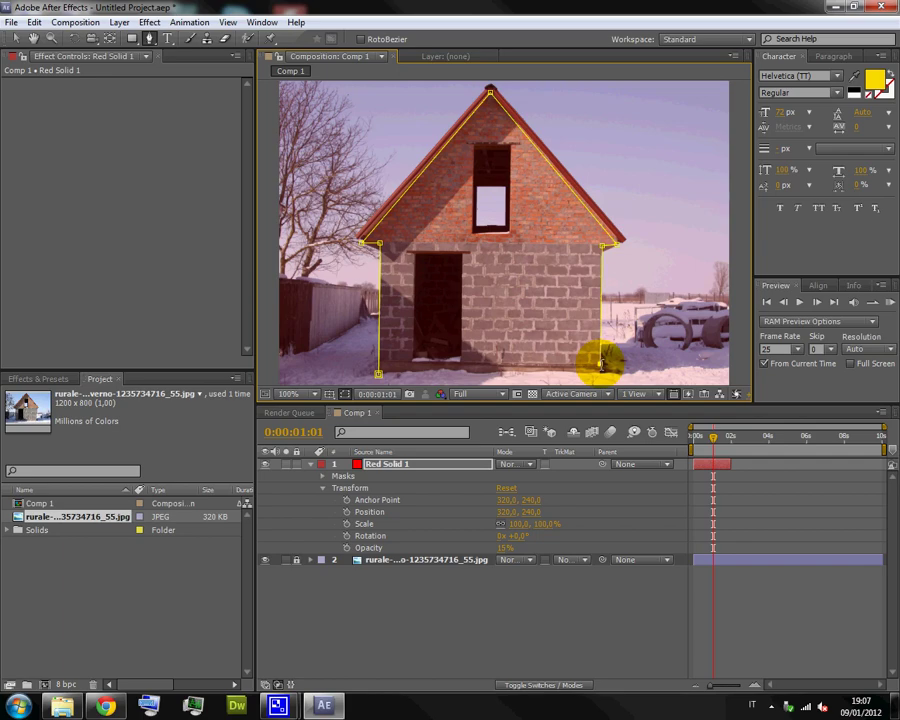
pyautogui.click(459, 364)
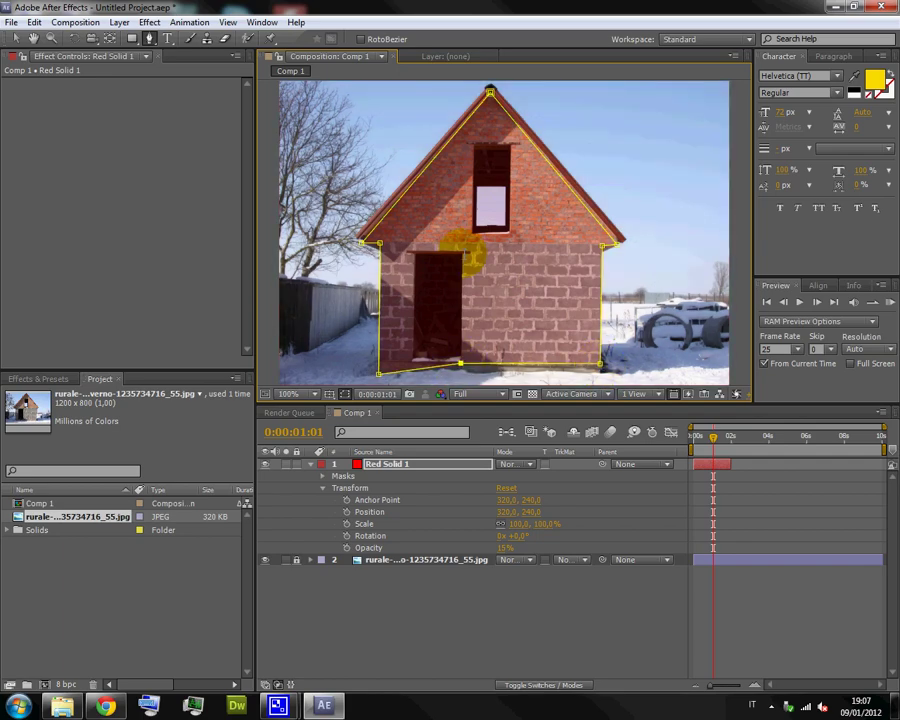
# Level the mask's bottom-left point and extend the red solid to the timeline's end.
pyautogui.press('v')
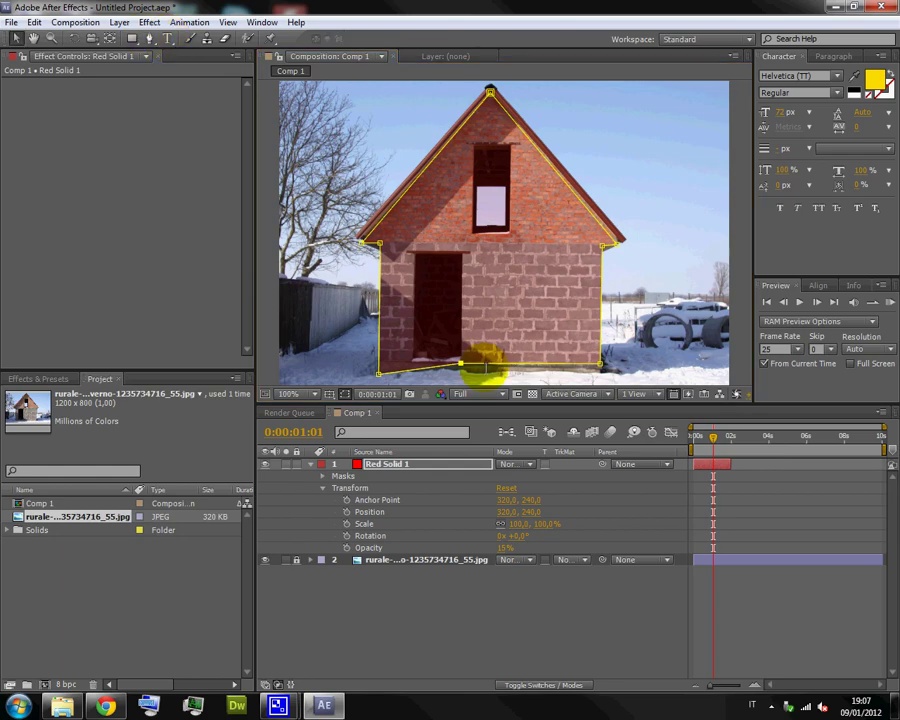
pyautogui.moveTo(379, 373); pyautogui.dragTo(380, 362)
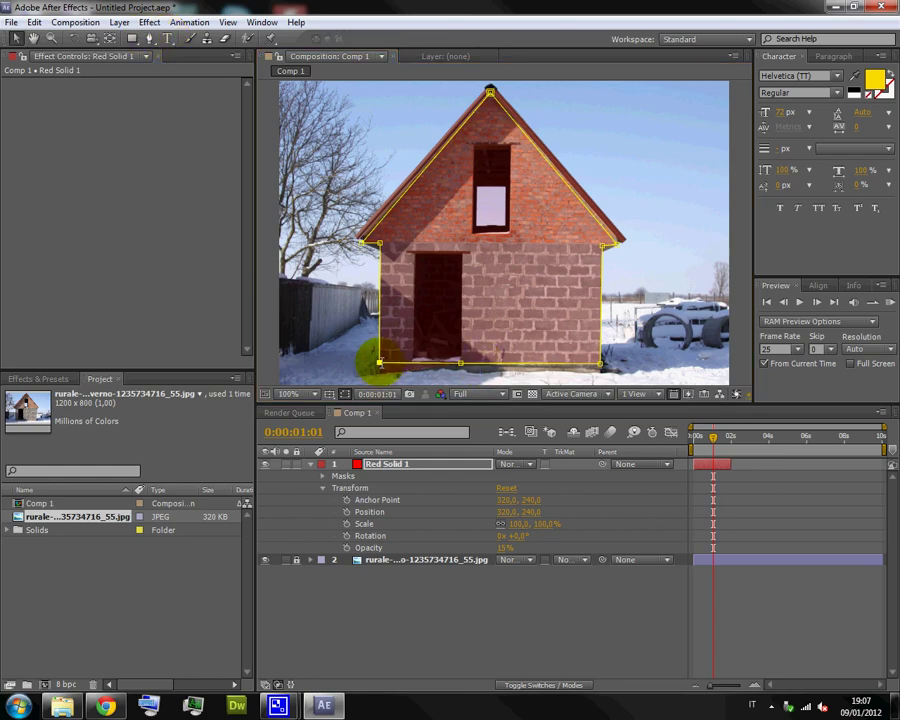
pyautogui.moveTo(734, 465); pyautogui.dragTo(870, 466)
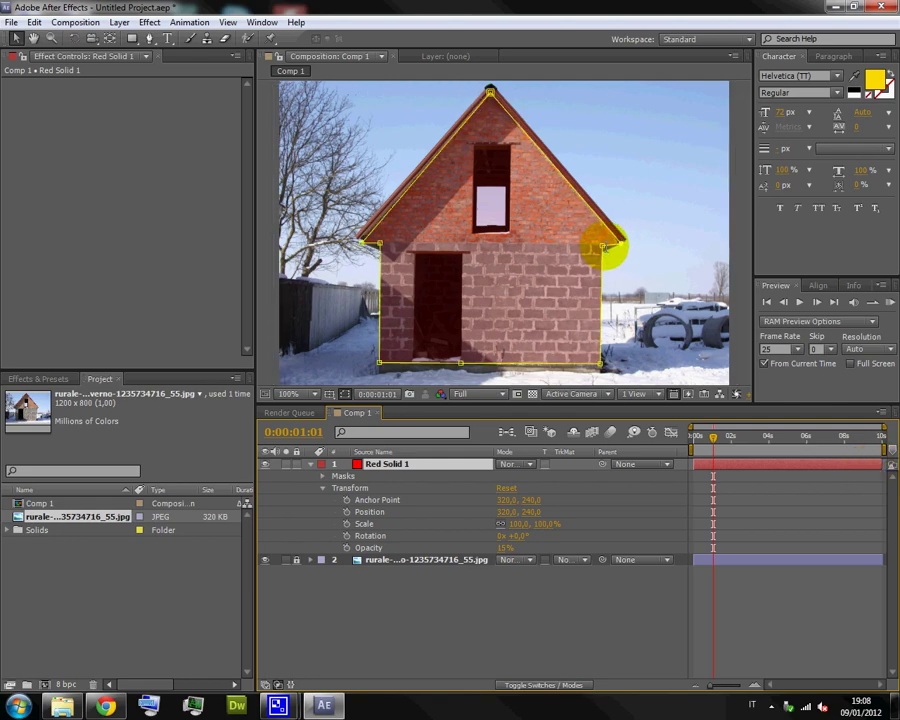
pyautogui.click(604, 247)
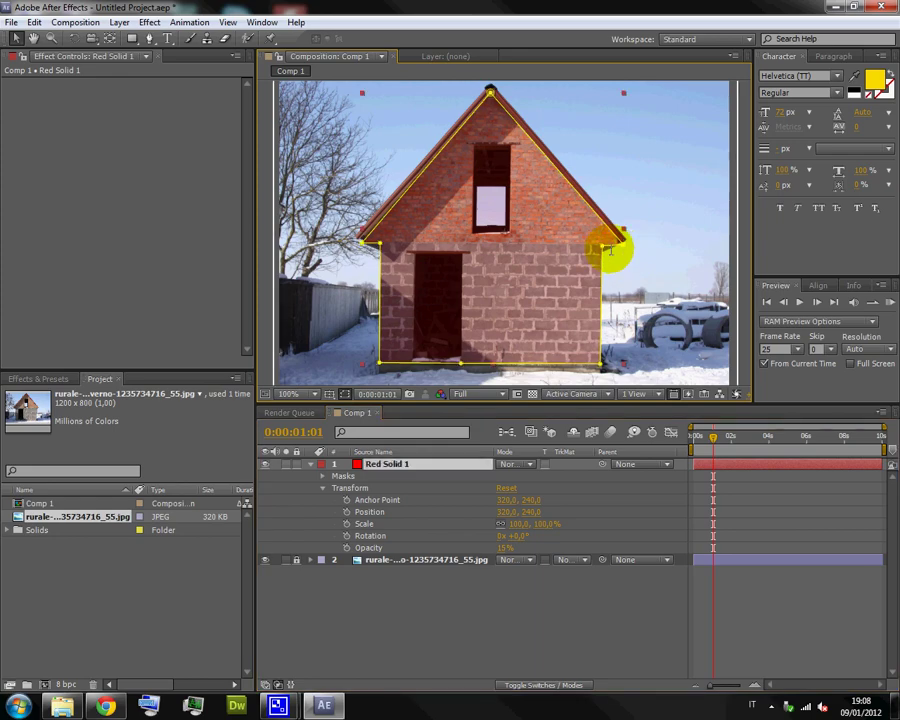
pyautogui.press('Return')
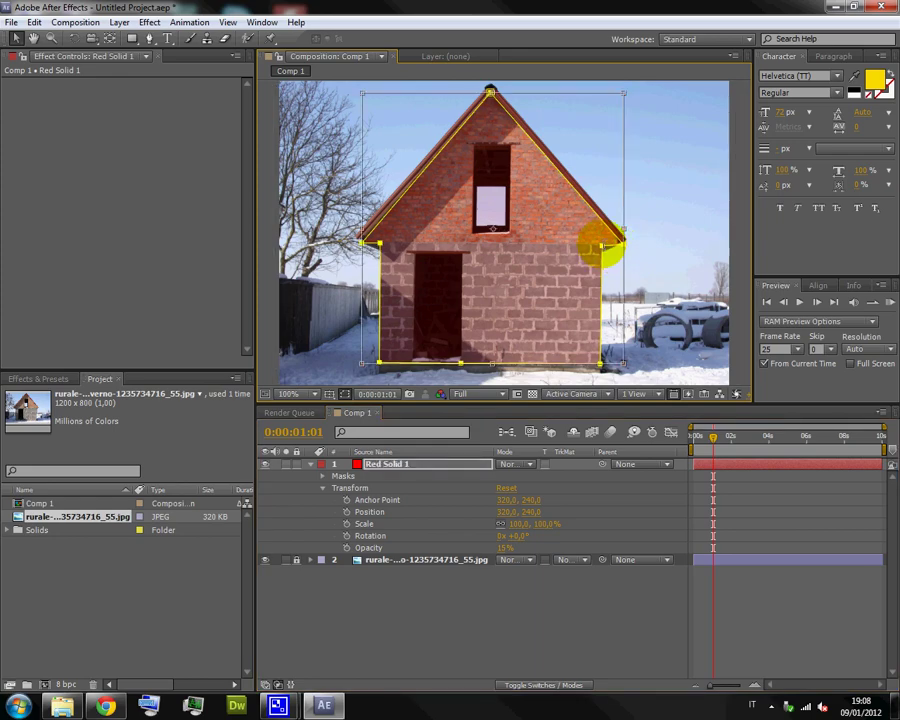
# Return Red Solid 1 to 100% opacity and apply the 'stroke' effect to it.
pyautogui.click(544, 596)
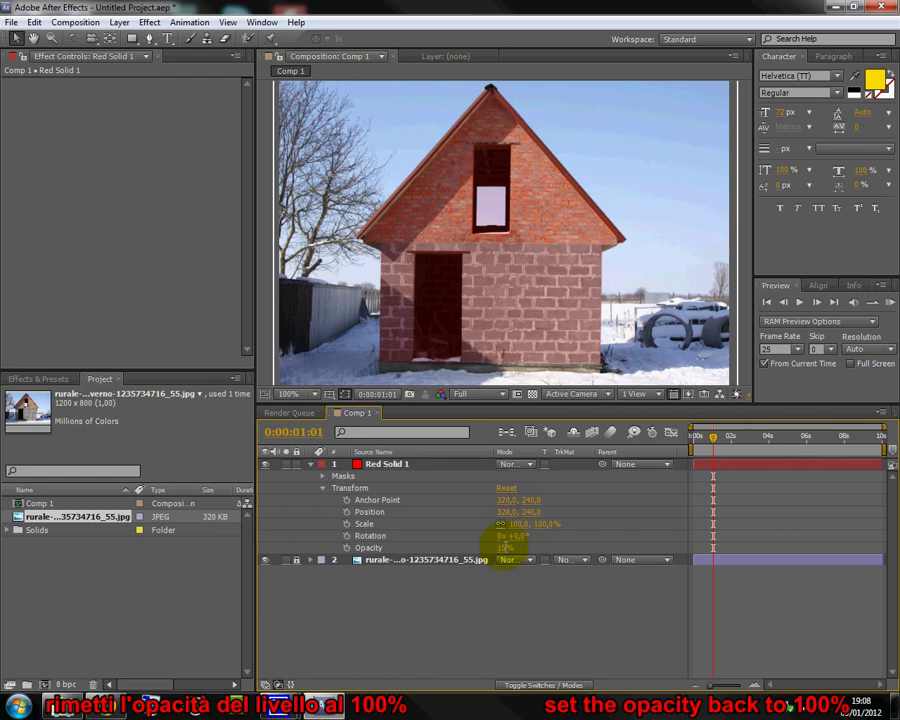
pyautogui.moveTo(505, 548); pyautogui.dragTo(673, 547)
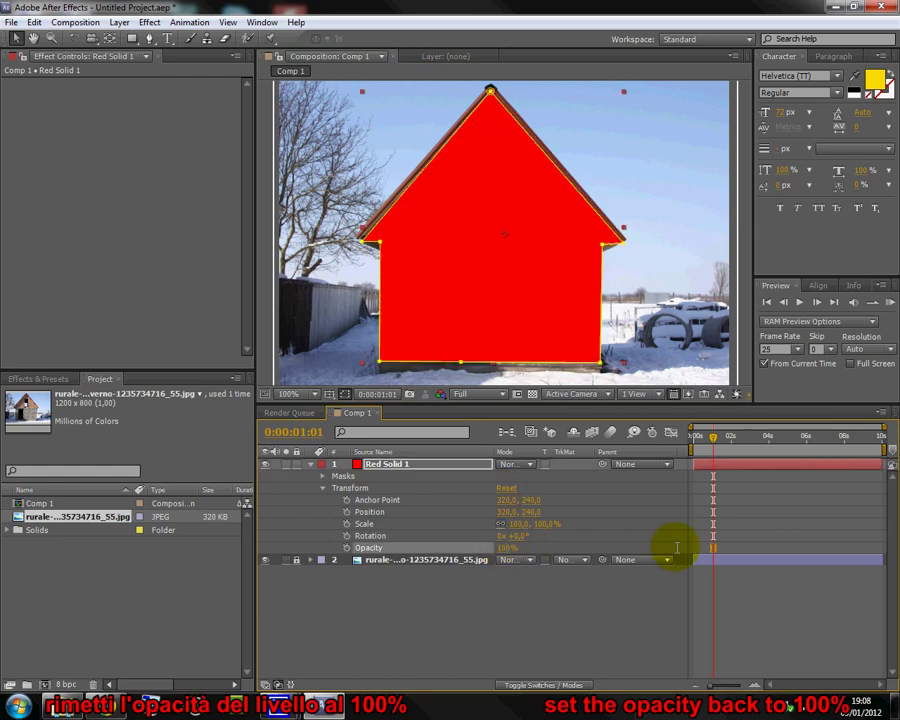
pyautogui.click(55, 378)
pyautogui.doubleClick(85, 394)
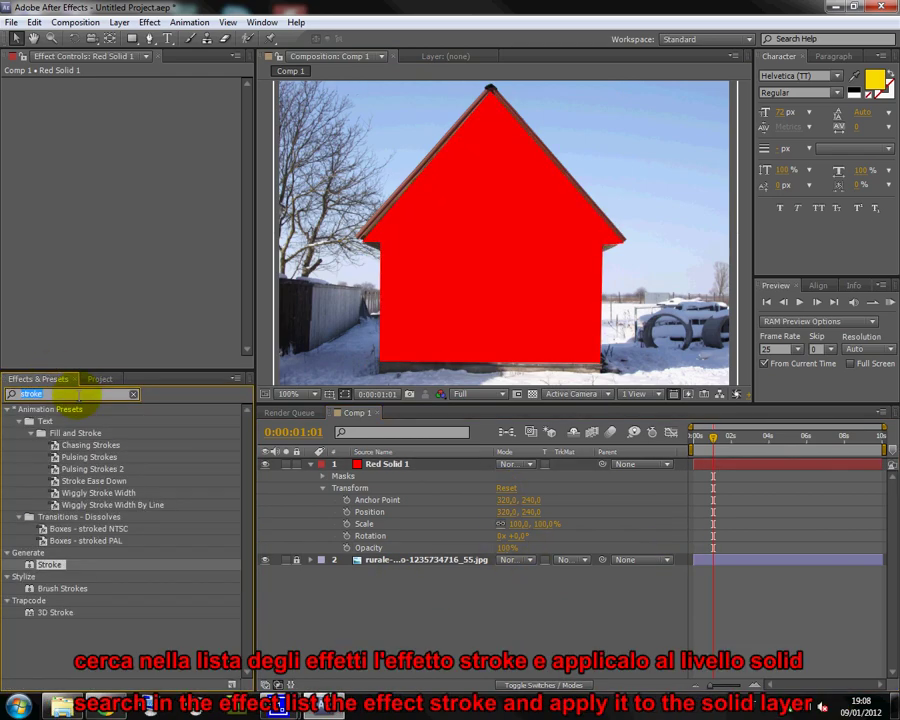
pyautogui.write('stroke')
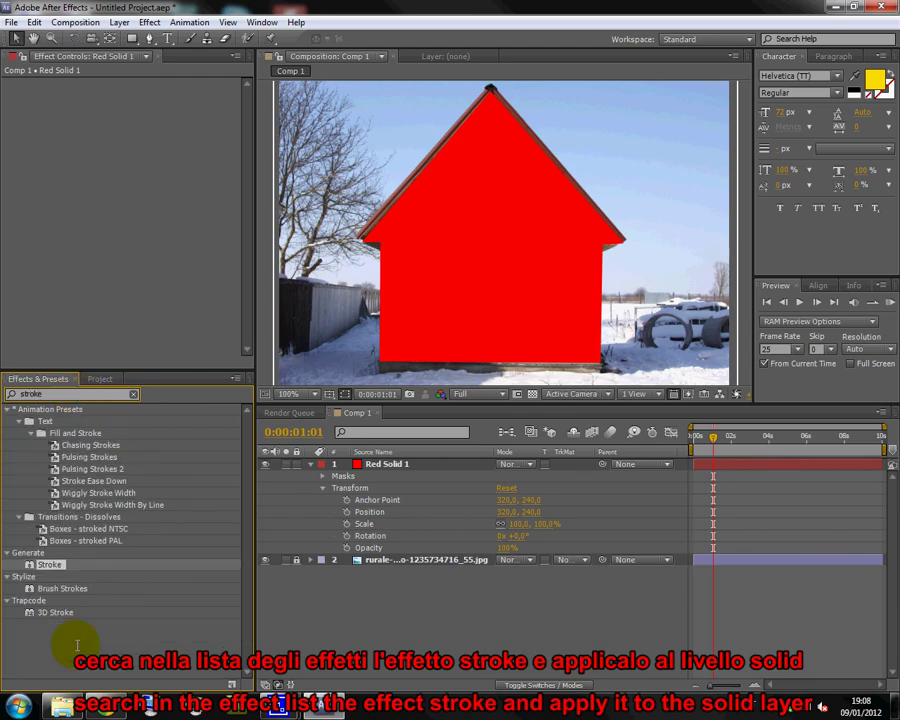
pyautogui.moveTo(45, 564); pyautogui.dragTo(392, 464)
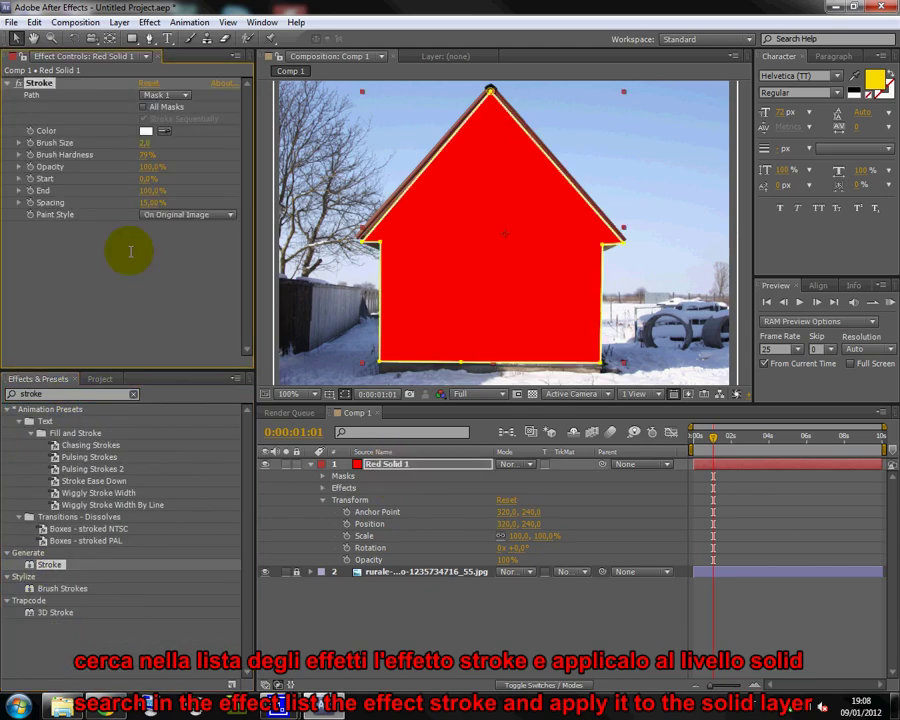
# Set the Stroke Paint Style to On Transparent and hide the house photo layer.
pyautogui.click(188, 214)
pyautogui.click(192, 245)
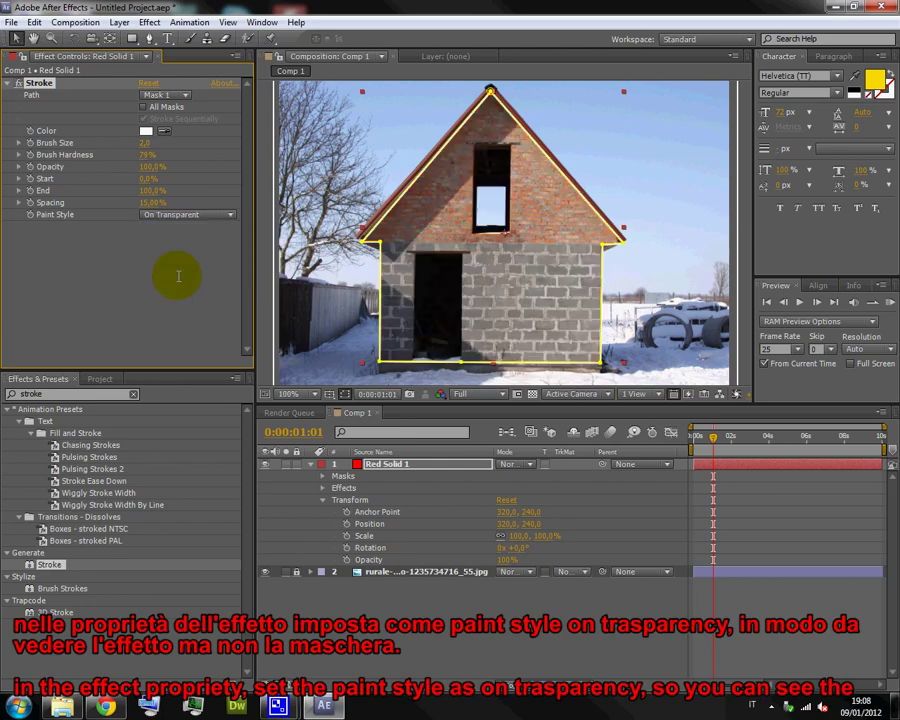
pyautogui.click(265, 571)
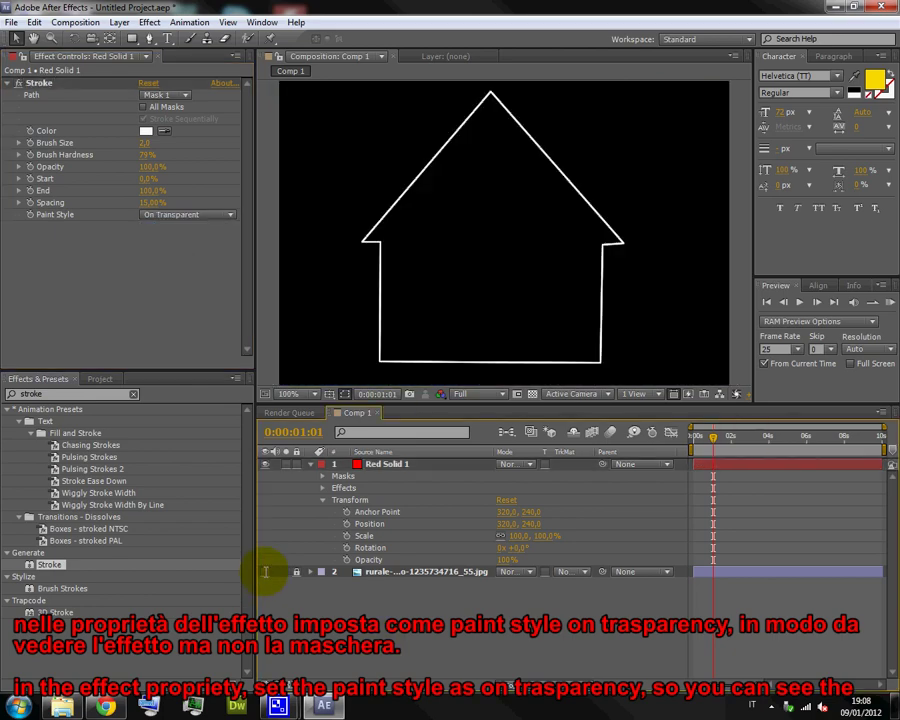
pyautogui.moveTo(713, 436); pyautogui.dragTo(693, 436)
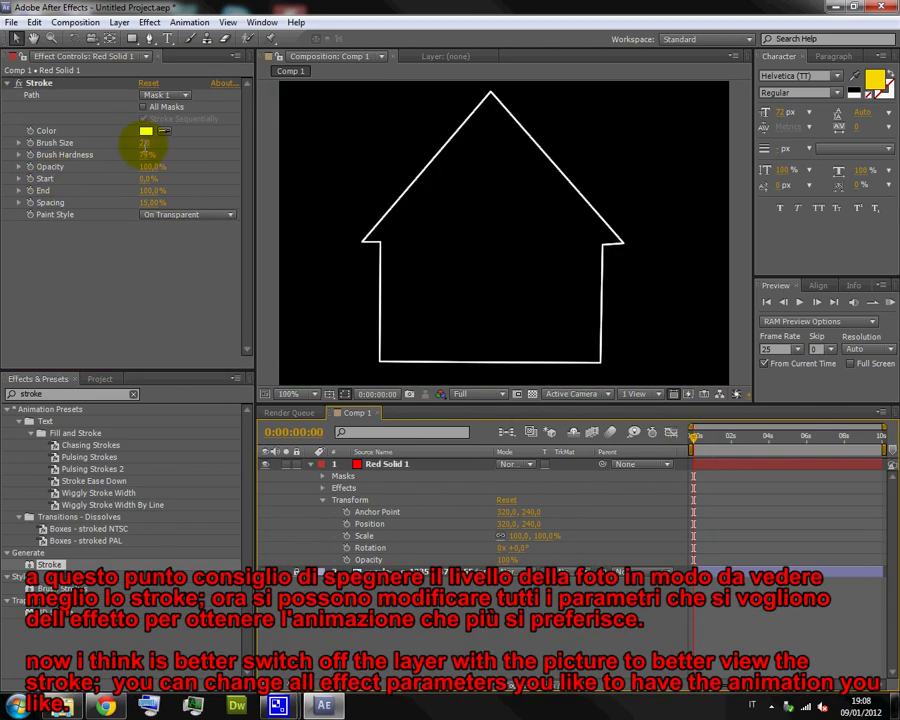
# Raise the stroke Brush Size to 6.3 and reveal the Start and End controls.
pyautogui.moveTo(144, 142); pyautogui.dragTo(165, 141)
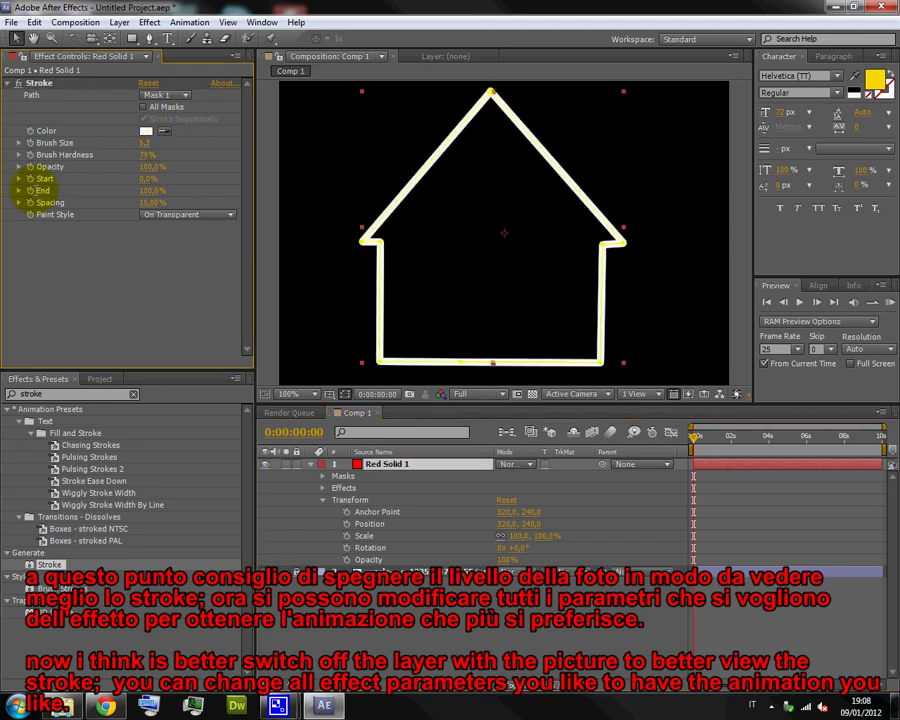
pyautogui.click(18, 142)
pyautogui.click(18, 197)
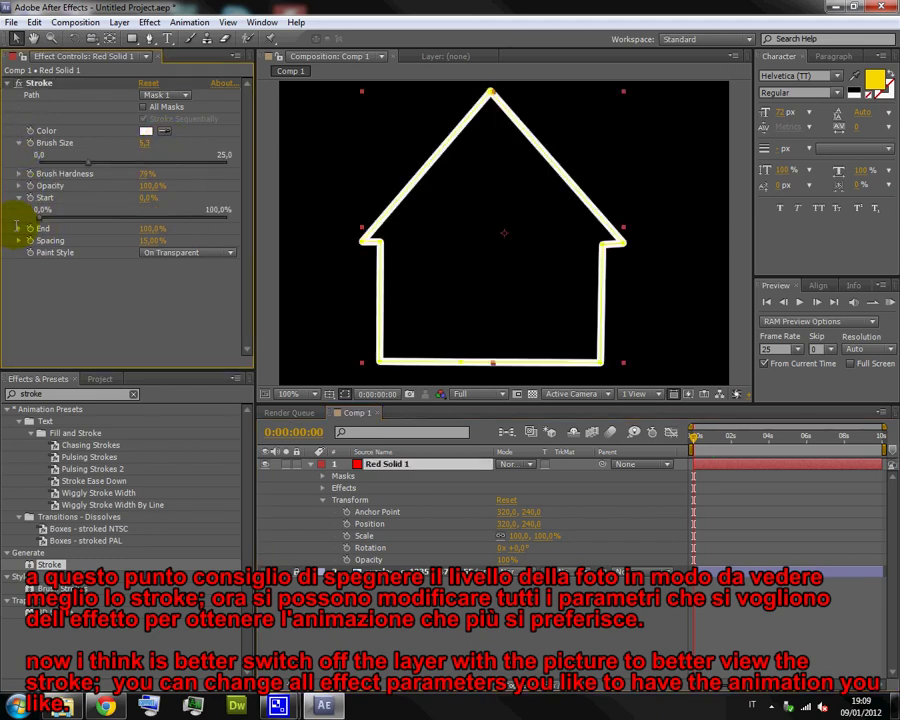
pyautogui.click(18, 228)
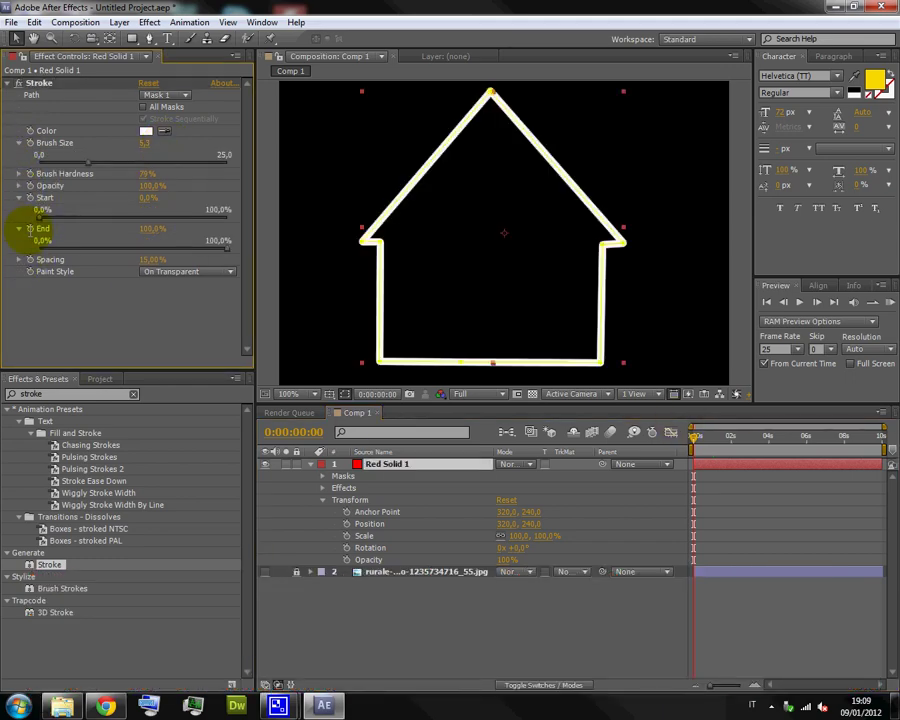
# Keyframe End near 0% at the start, then End 100% and Start near 100% at the end.
pyautogui.click(45, 247)
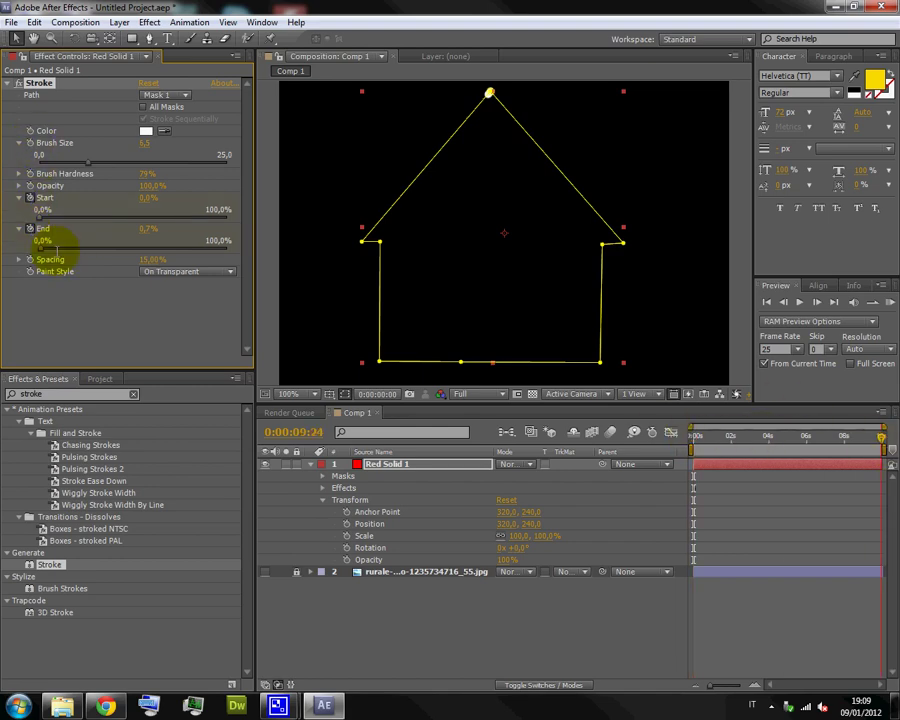
pyautogui.press('End')
pyautogui.moveTo(44, 240); pyautogui.dragTo(230, 242)
pyautogui.moveTo(38, 215); pyautogui.dragTo(228, 222)
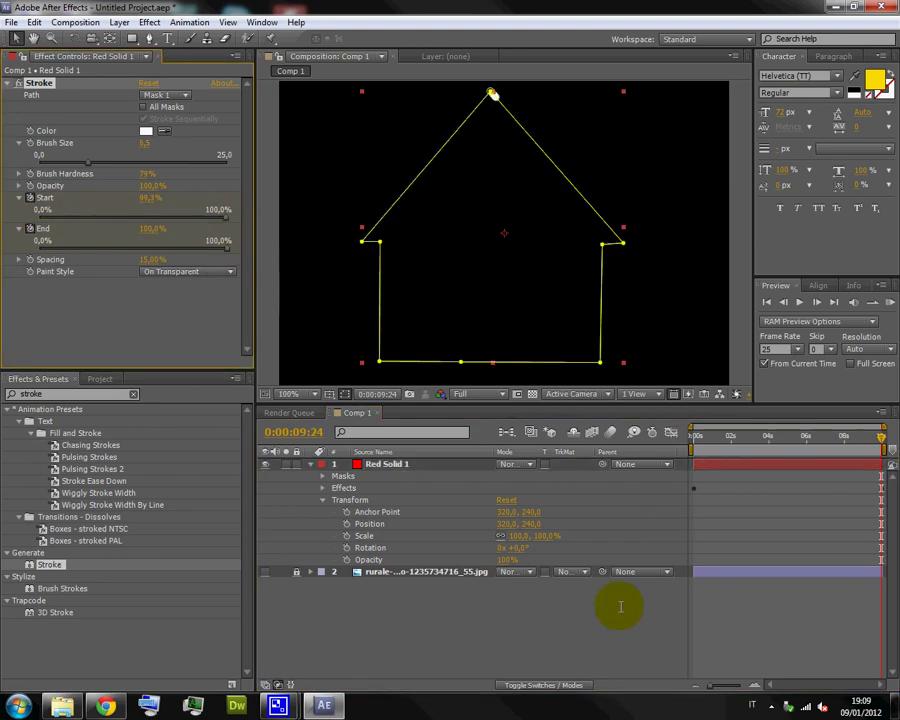
# Show the house photo again and preview the stroke animation from the start.
pyautogui.moveTo(881, 440); pyautogui.dragTo(693, 437)
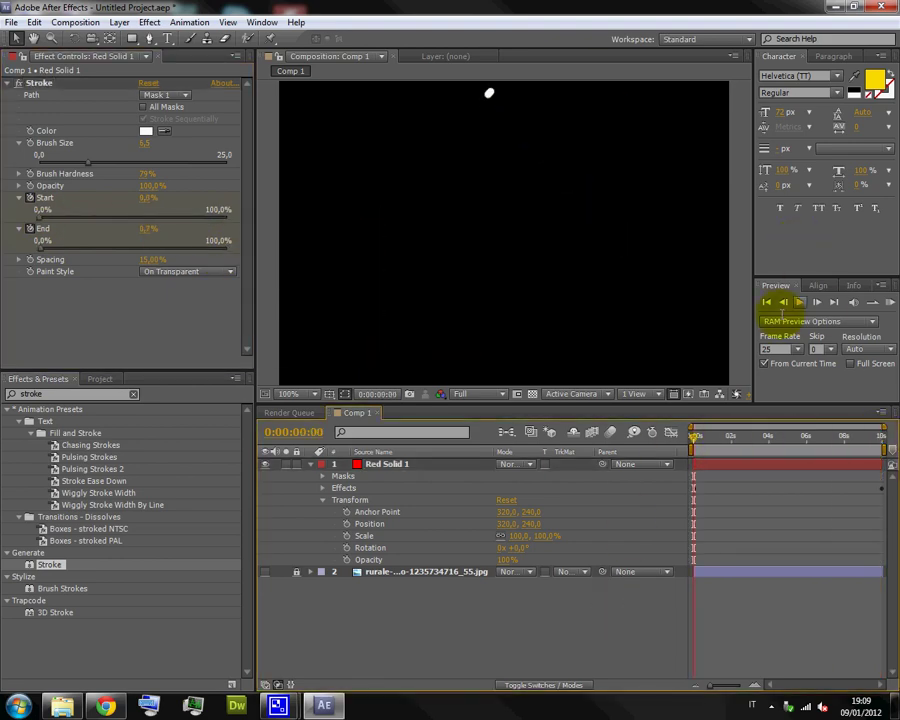
pyautogui.click(265, 571)
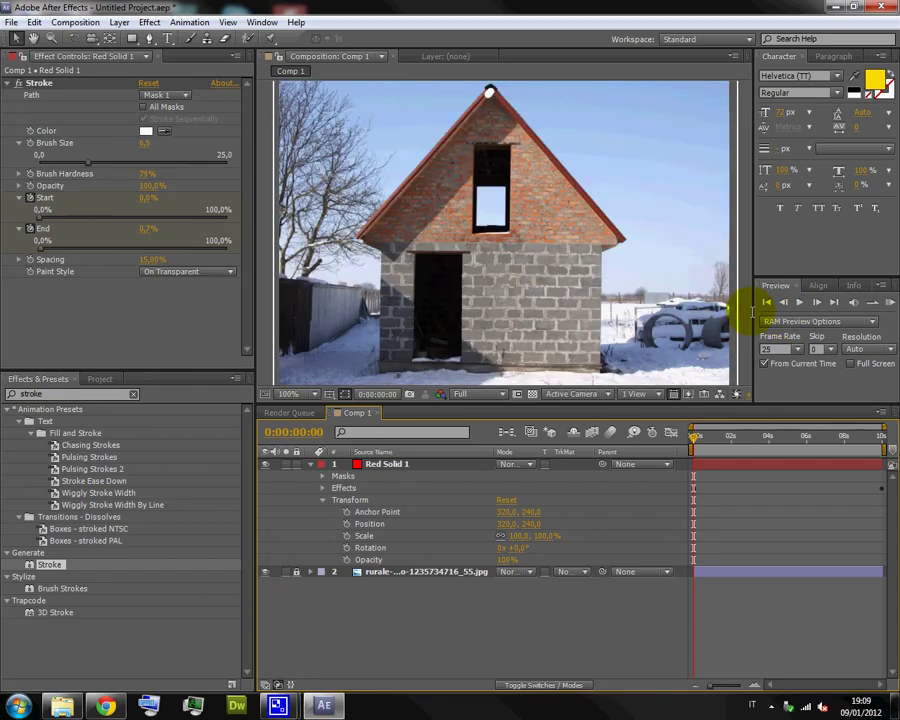
pyautogui.click(800, 302)
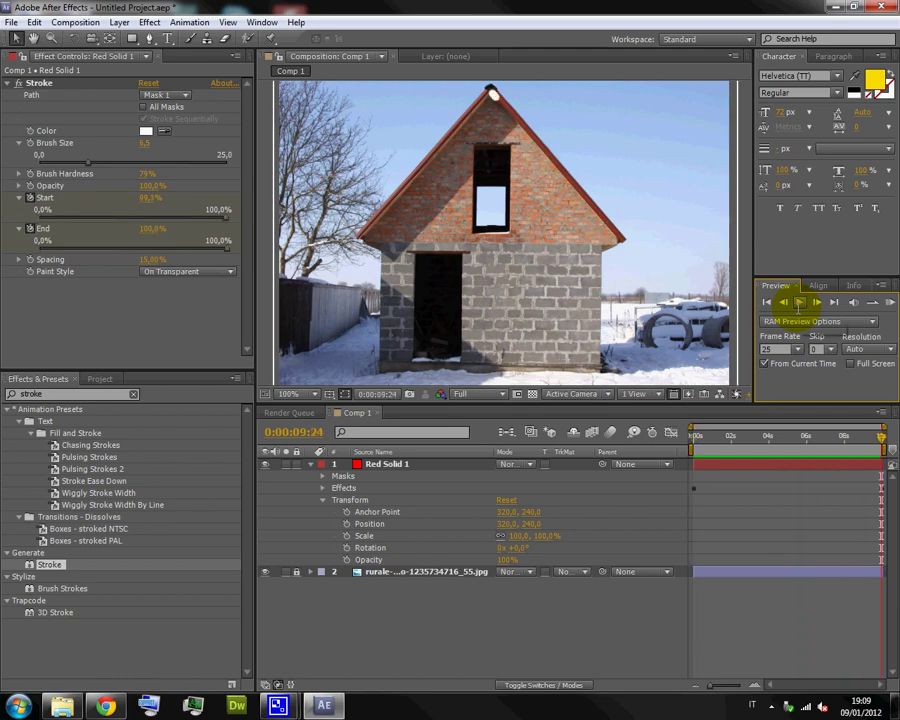
# Add another red solid layer to the composition.
pyautogui.rightClick(377, 615)
pyautogui.moveTo(432, 486)
pyautogui.click(606, 522)
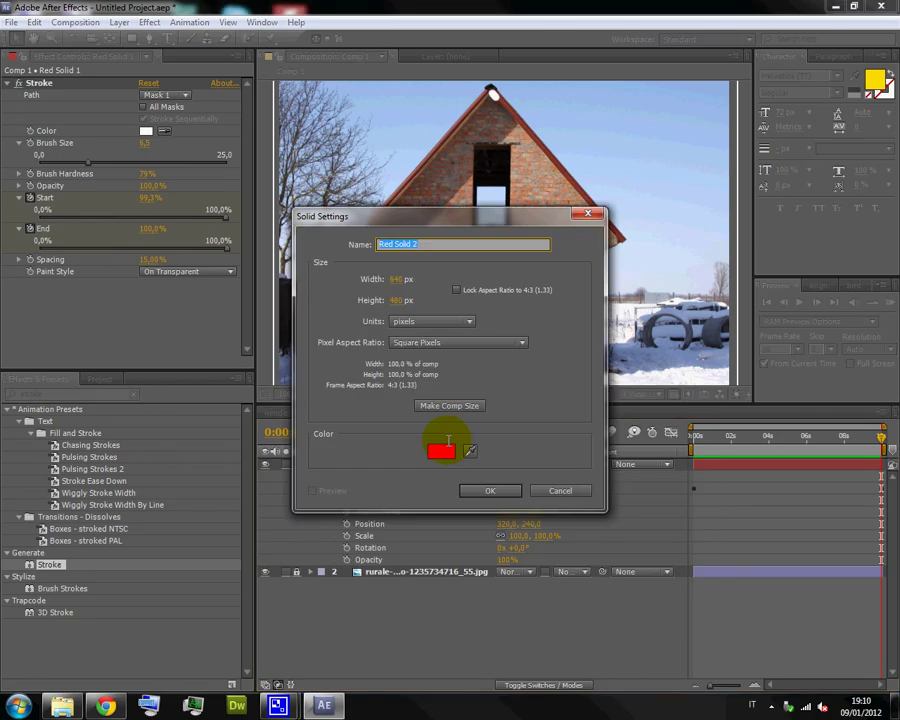
pyautogui.click(490, 490)
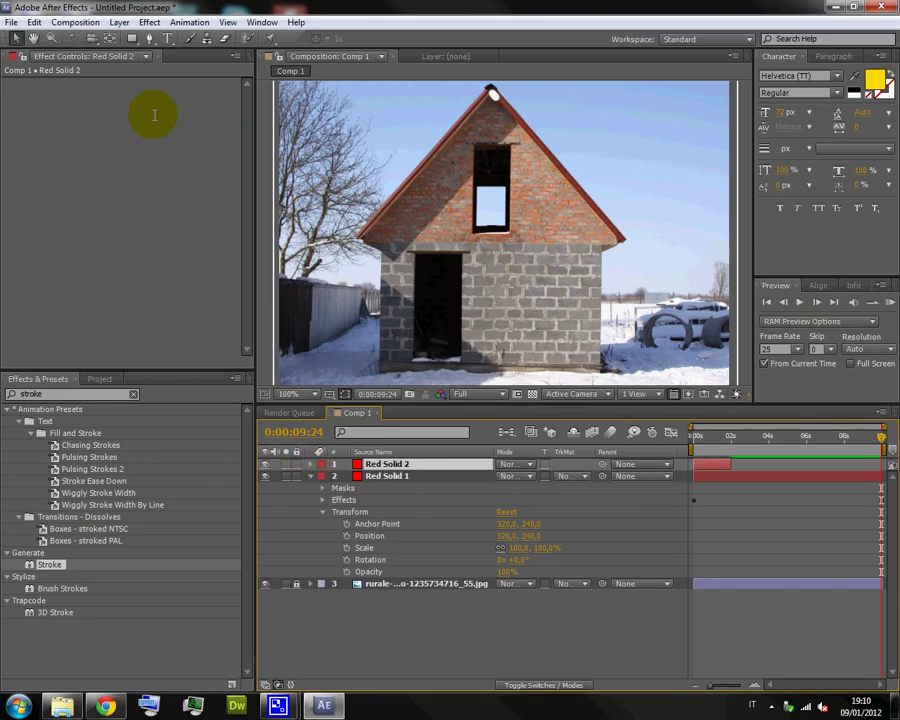
# Place four Pen path points around the door on the photo, then reopen the layer menu.
pyautogui.press('g')
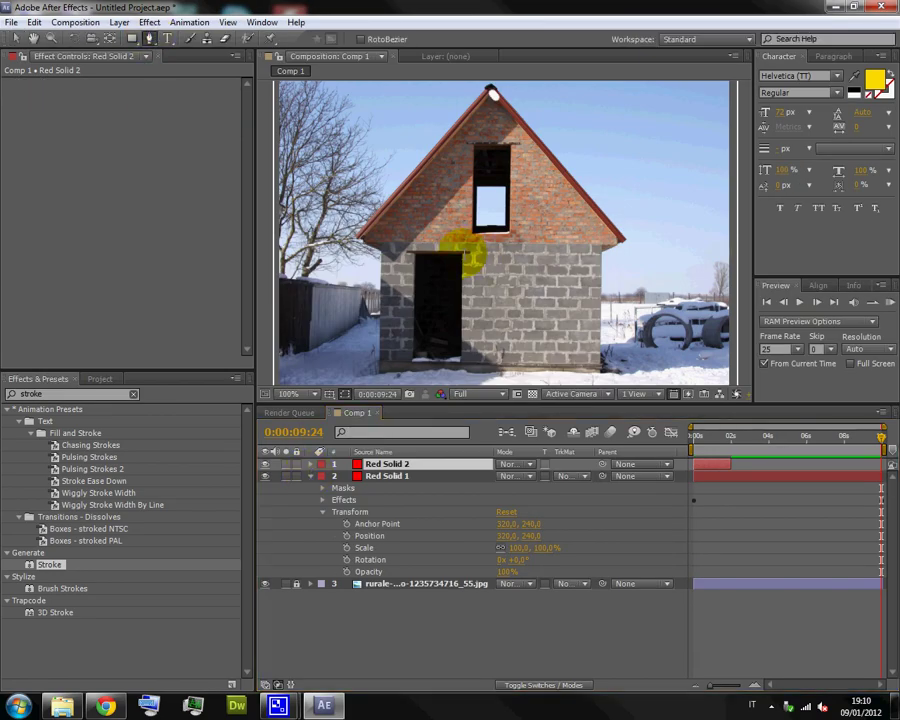
pyautogui.click(420, 252)
pyautogui.click(412, 360)
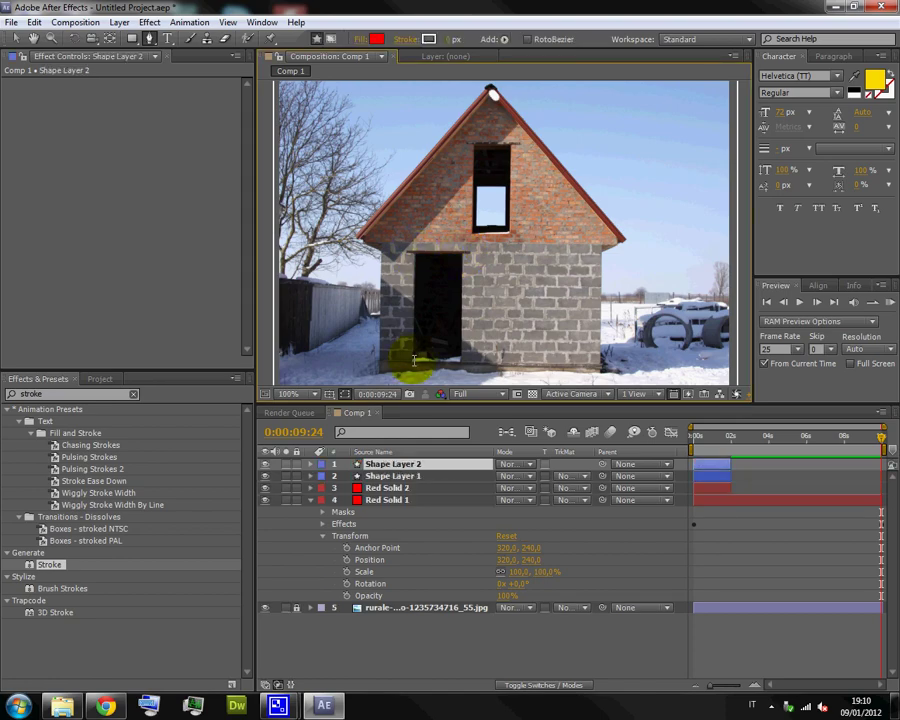
pyautogui.click(446, 360)
pyautogui.click(462, 358)
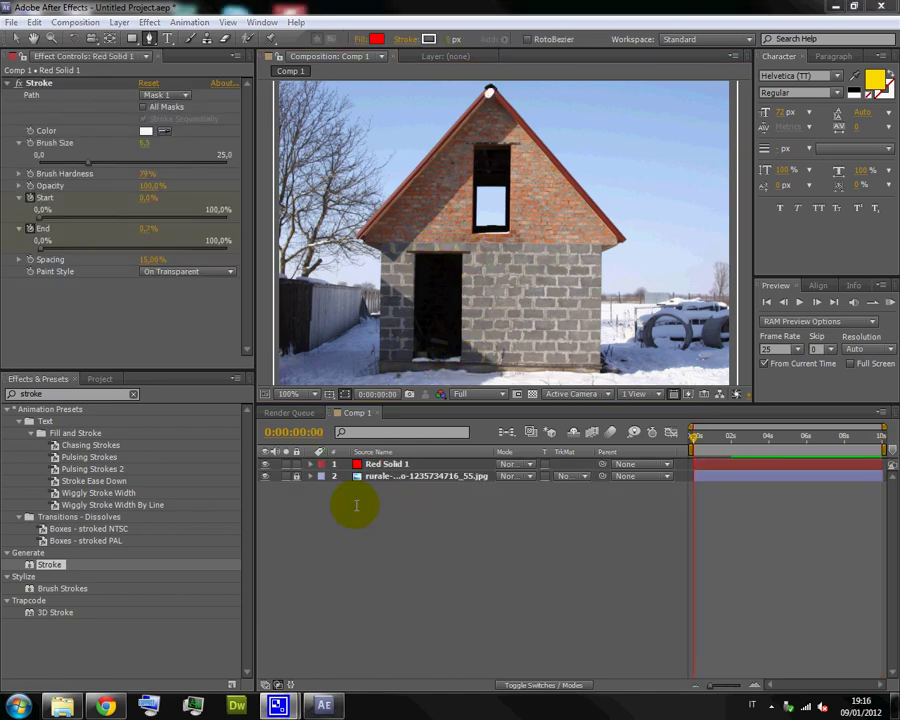
pyautogui.rightClick(357, 507)
# Create full-frame Red Solid 3 and drop its Transform Opacity to 32%.
pyautogui.moveTo(372, 513)
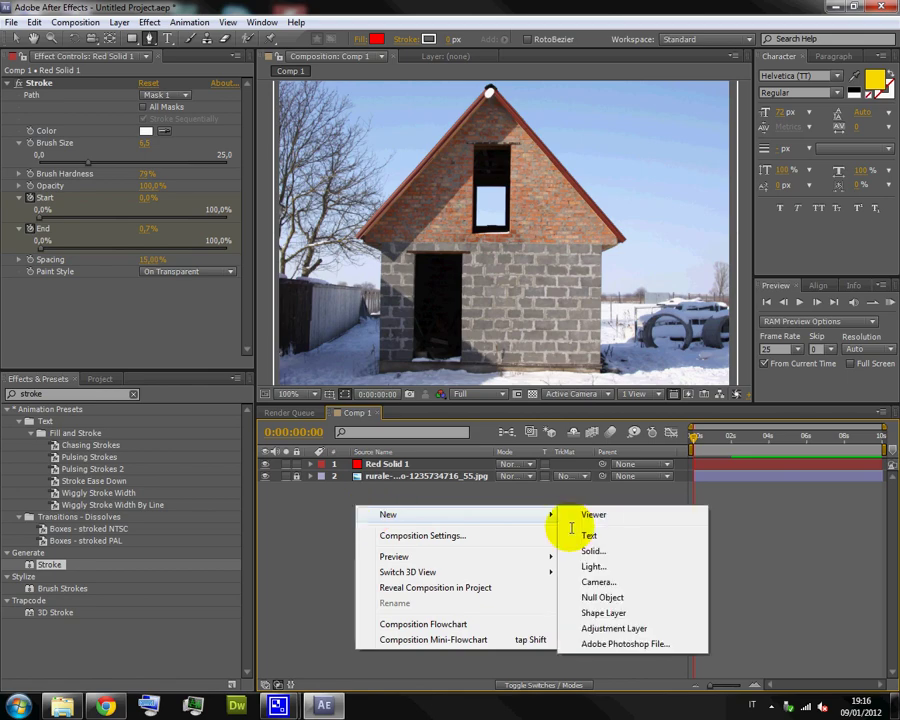
pyautogui.click(592, 548)
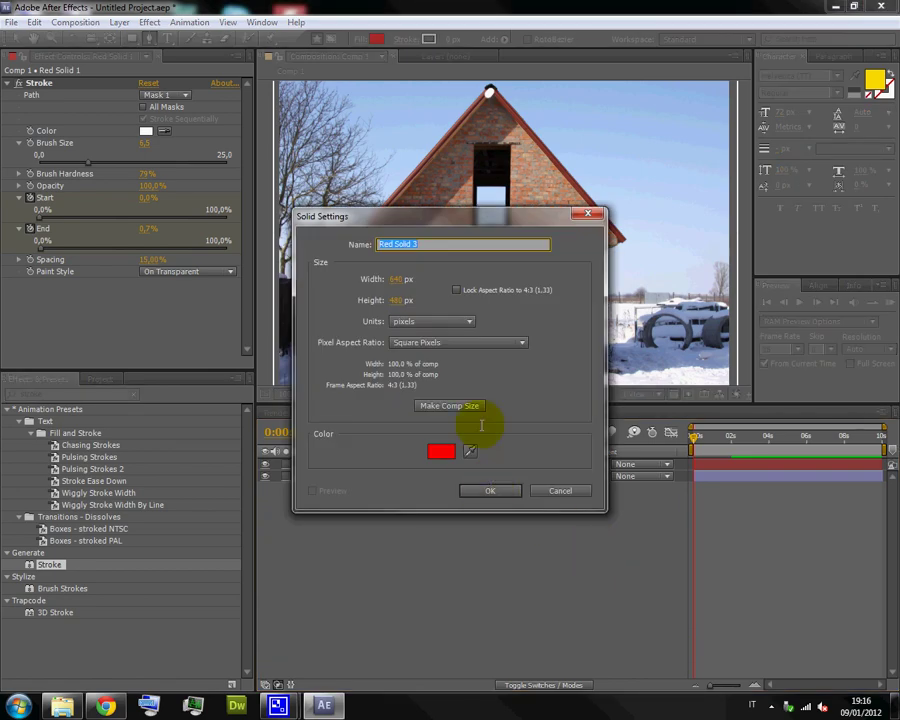
pyautogui.click(490, 490)
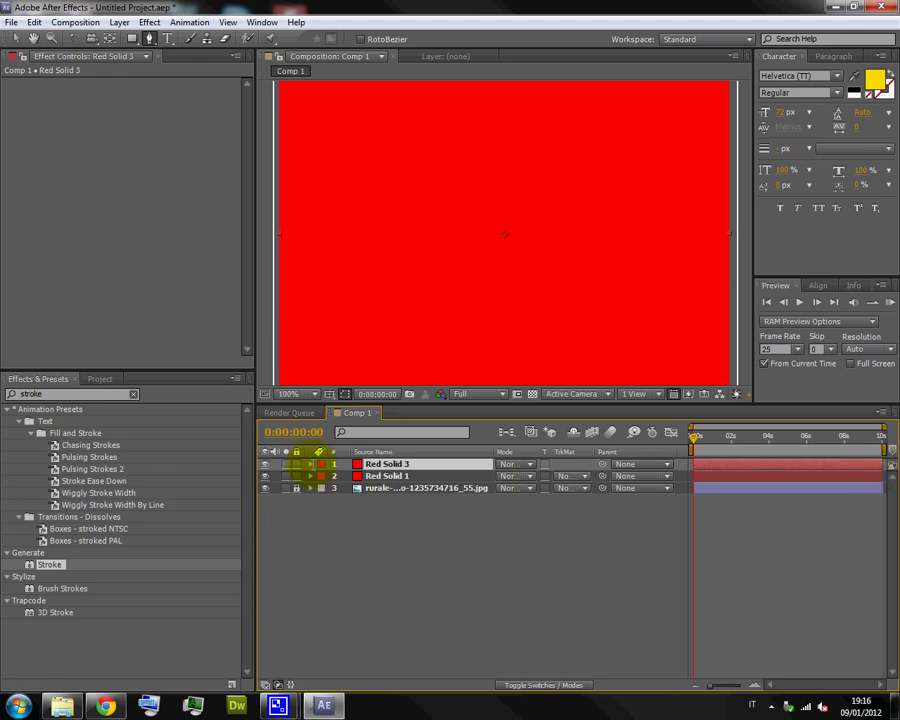
pyautogui.click(310, 464)
pyautogui.click(322, 476)
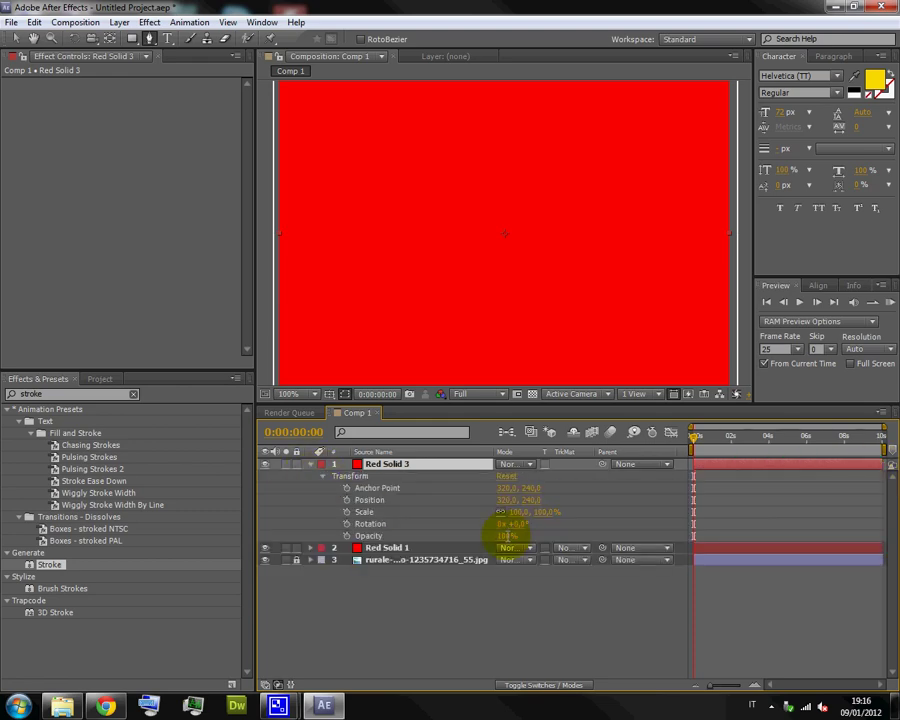
pyautogui.moveTo(506, 536); pyautogui.dragTo(440, 536)
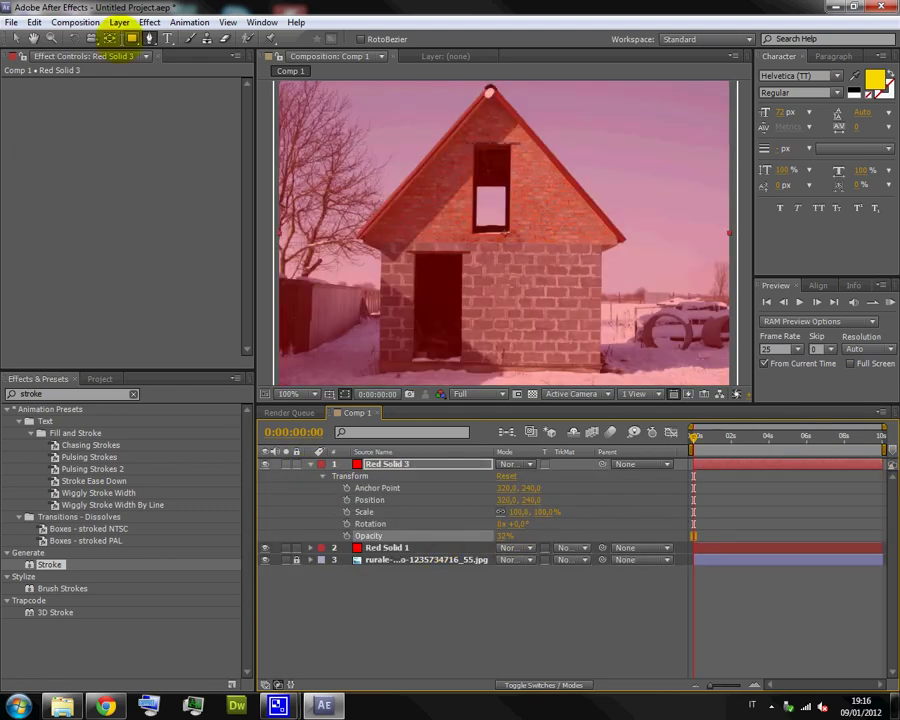
# Draw a four-corner rectangular mask around the door on Red Solid 3.
pyautogui.click(415, 254)
pyautogui.click(461, 254)
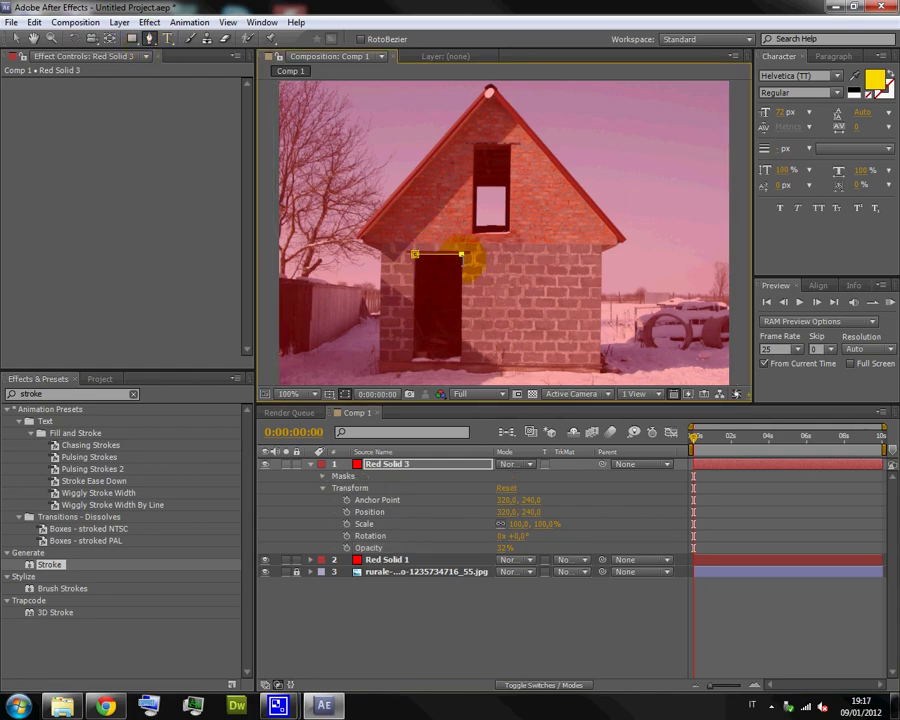
pyautogui.click(460, 362)
pyautogui.click(412, 361)
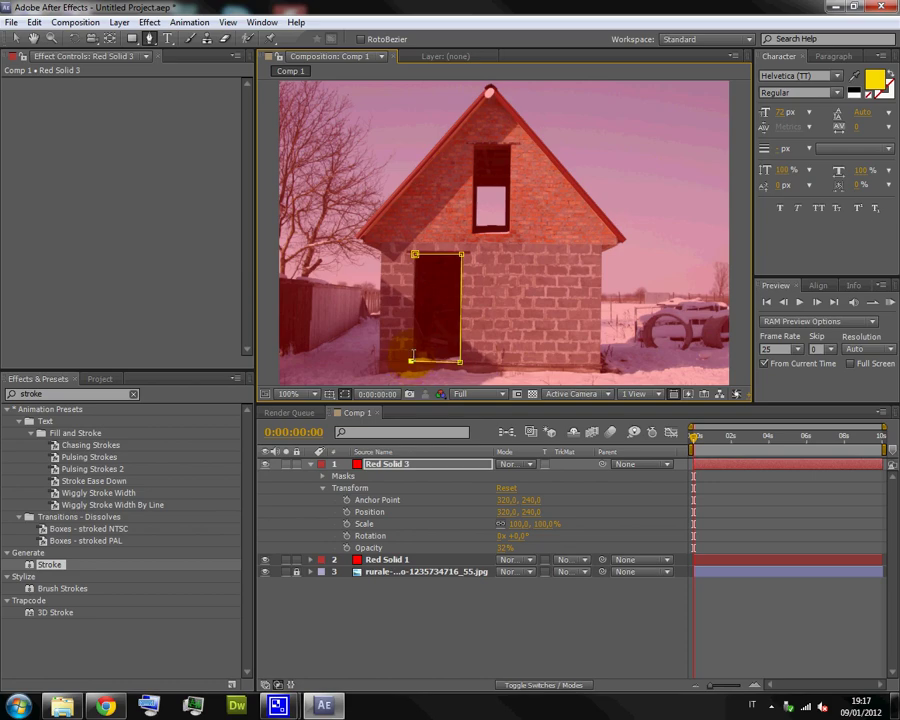
pyautogui.click(415, 254)
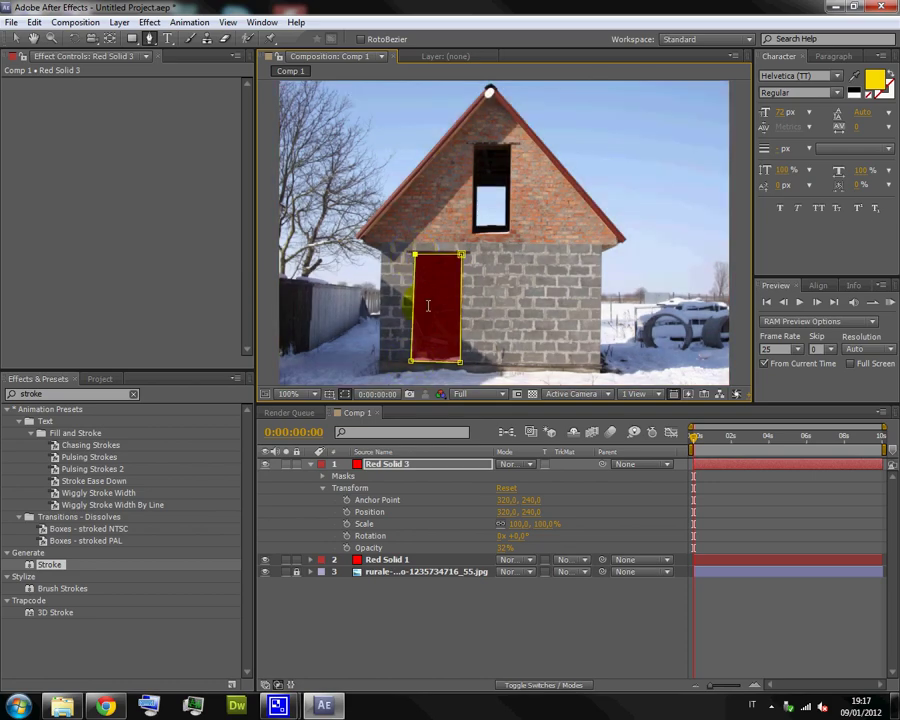
pyautogui.click(474, 582)
pyautogui.click(52, 555)
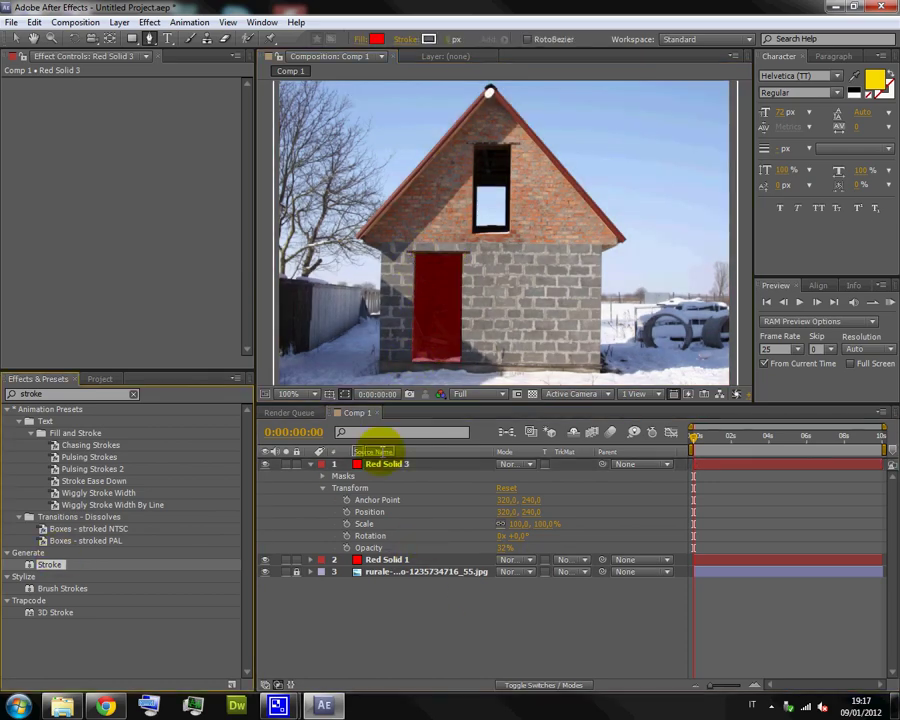
# Apply Stroke to Red Solid 3 with Paint Style On Transparent.
pyautogui.moveTo(52, 565); pyautogui.dragTo(385, 464)
pyautogui.click(168, 213)
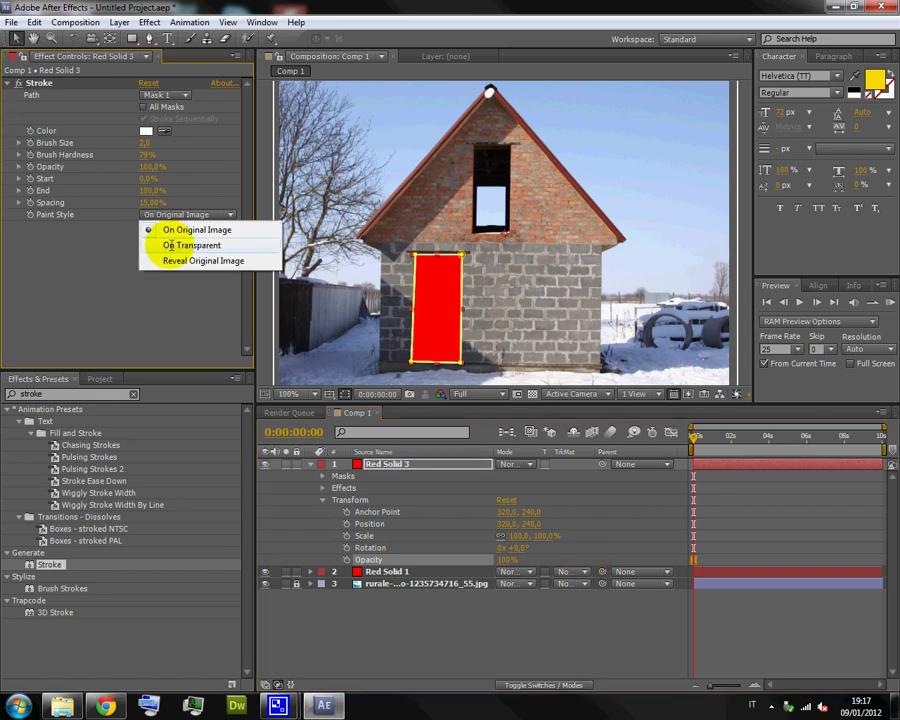
pyautogui.click(170, 245)
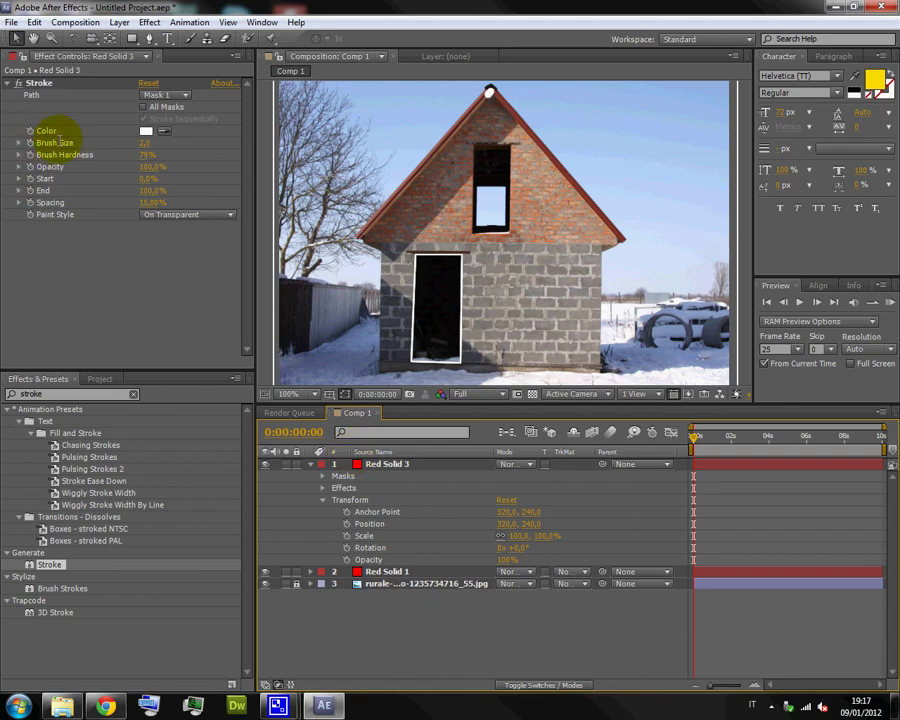
pyautogui.click(19, 143)
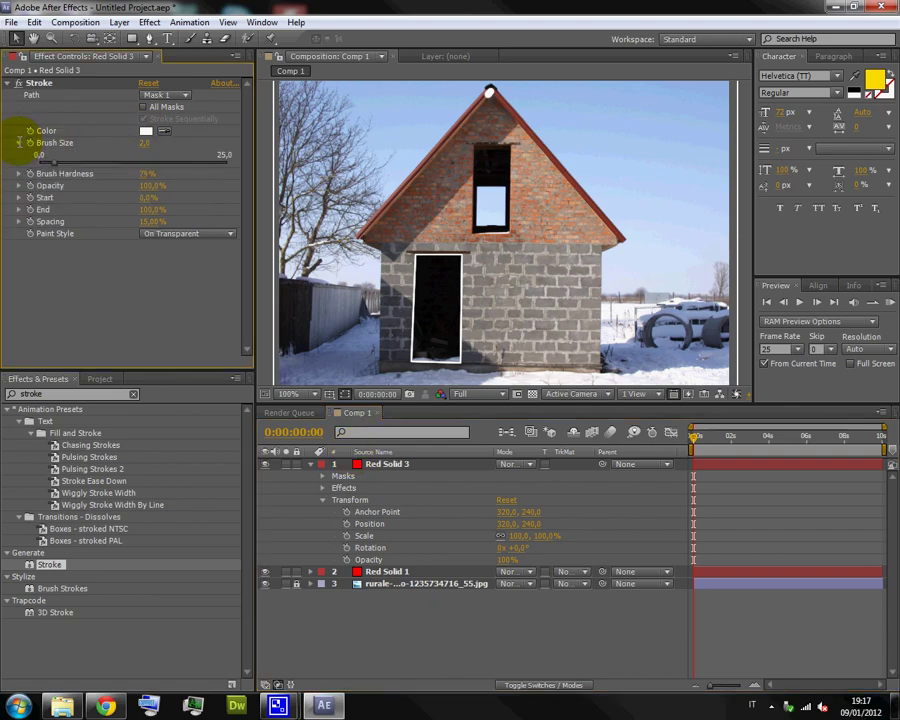
pyautogui.click(18, 197)
pyautogui.click(18, 228)
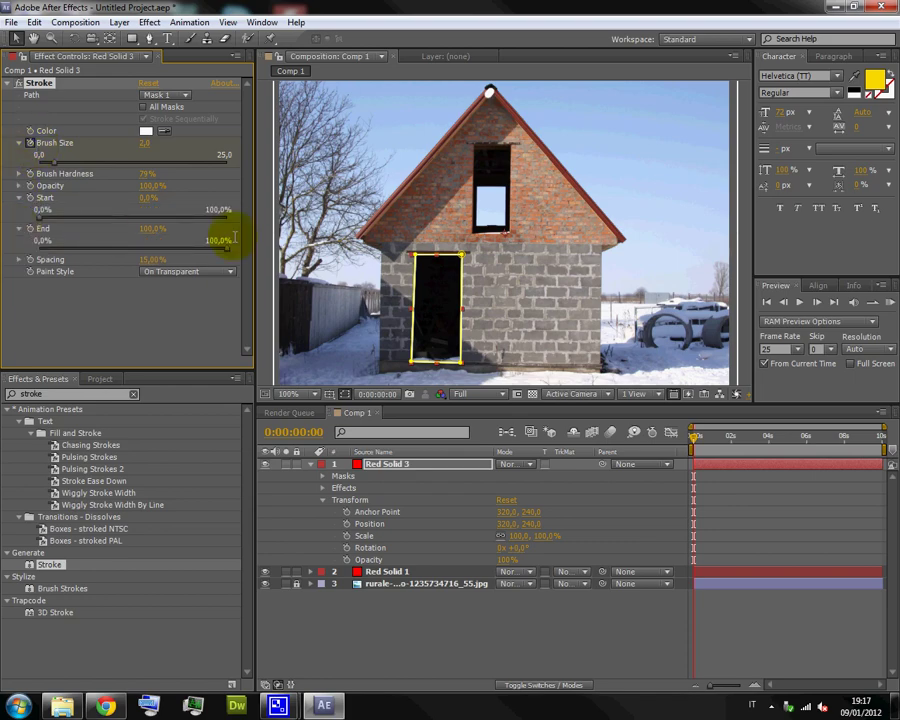
# Keyframe the stroke End from 1% at the start to 100% at the last frame.
pyautogui.click(151, 228)
pyautogui.write('1')
pyautogui.press('Return')
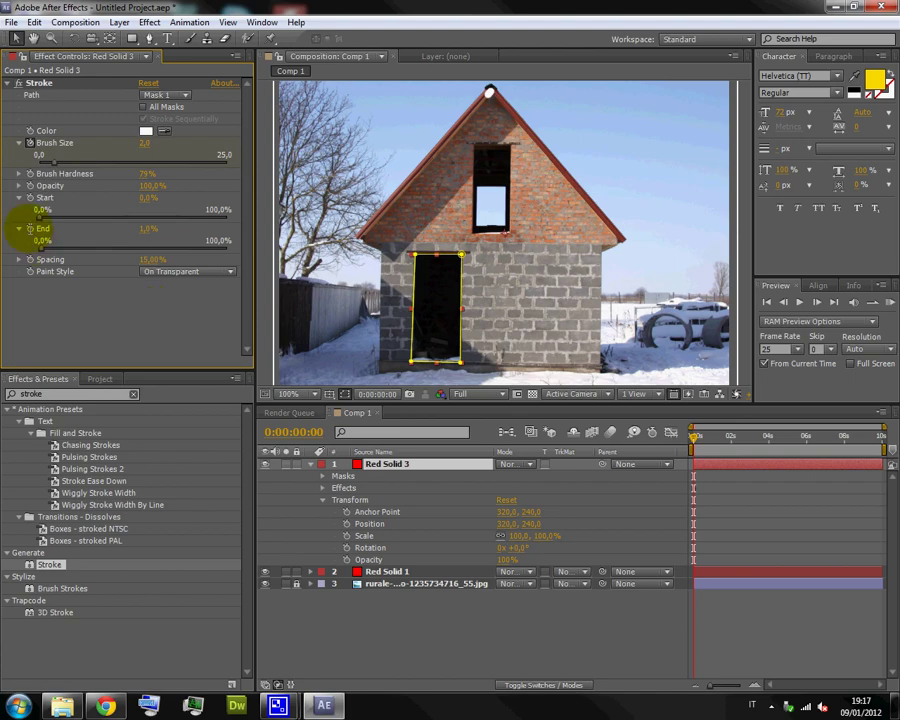
pyautogui.click(30, 228)
pyautogui.moveTo(693, 436); pyautogui.dragTo(882, 436)
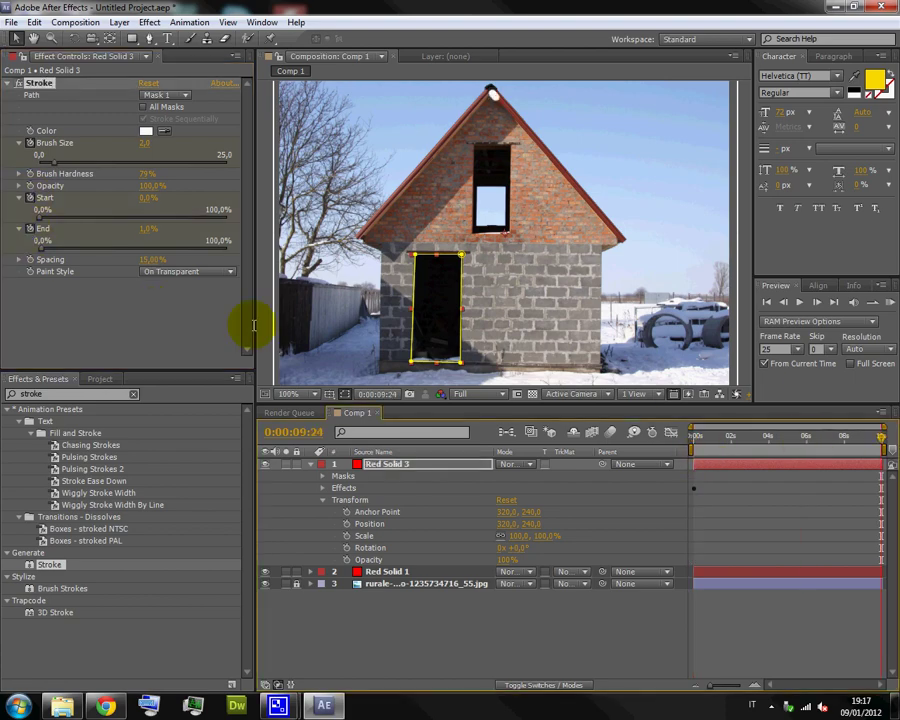
pyautogui.click(151, 229)
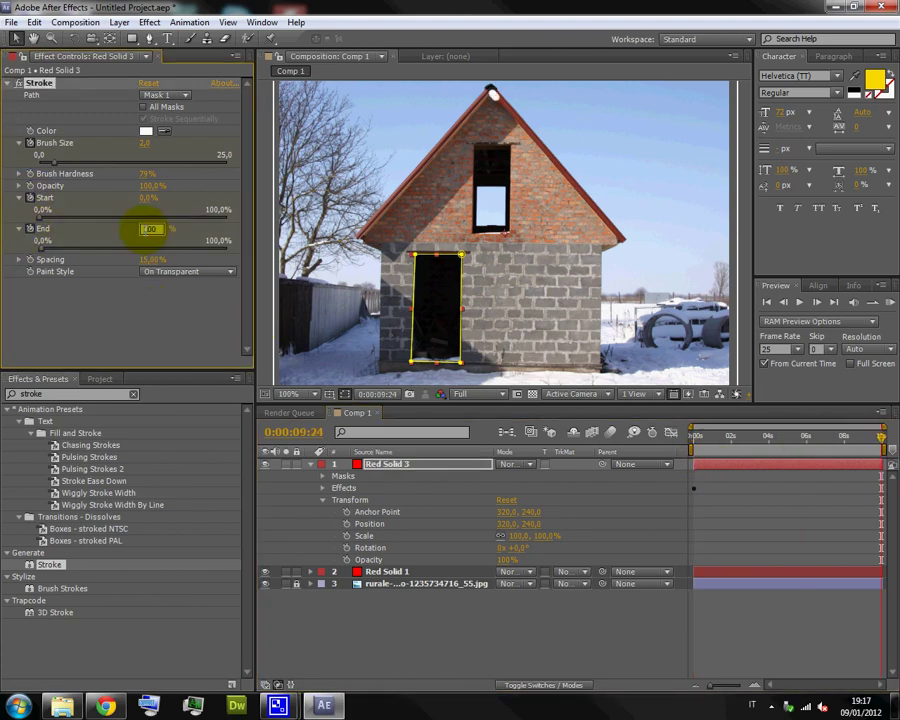
pyautogui.press('Return')
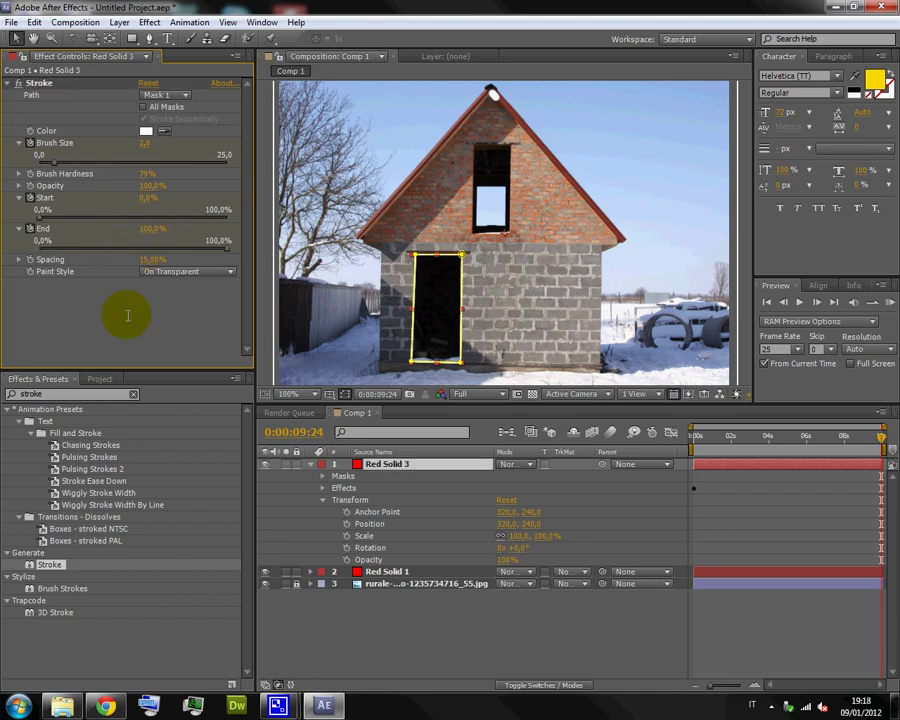
# Keep Start at 0% and set the stroke Brush Size to 20.
pyautogui.click(150, 198)
pyautogui.press('Return')
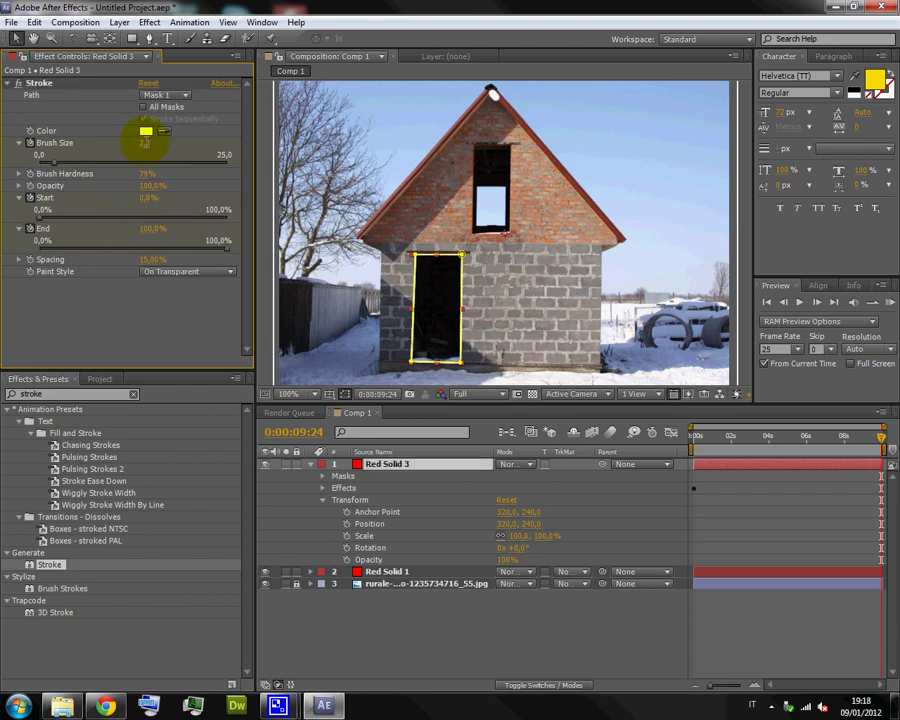
pyautogui.click(150, 143)
pyautogui.write('20')
pyautogui.press('Return')
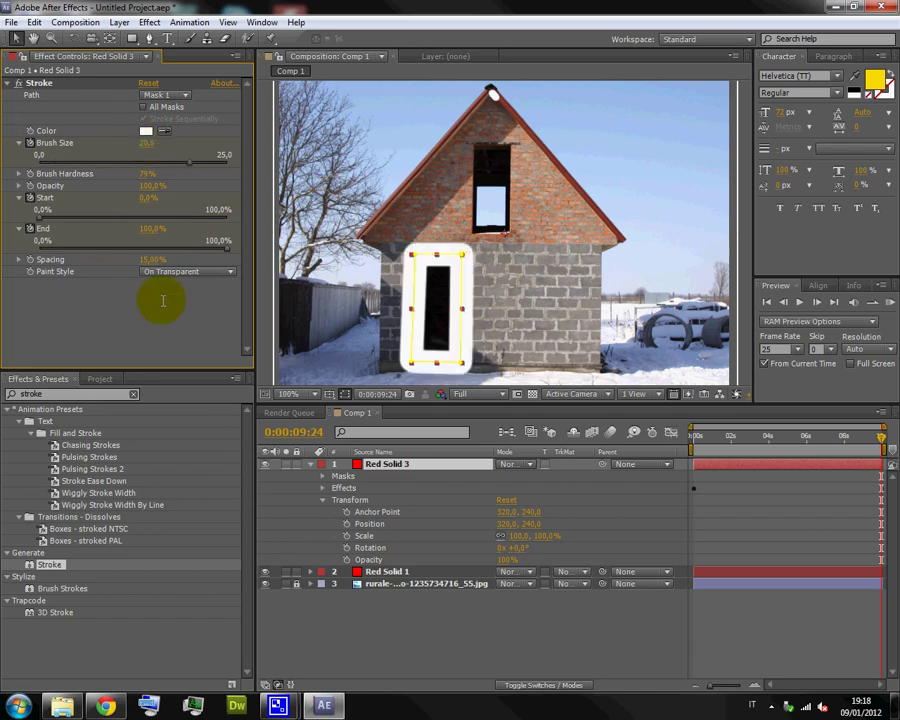
pyautogui.click(693, 436)
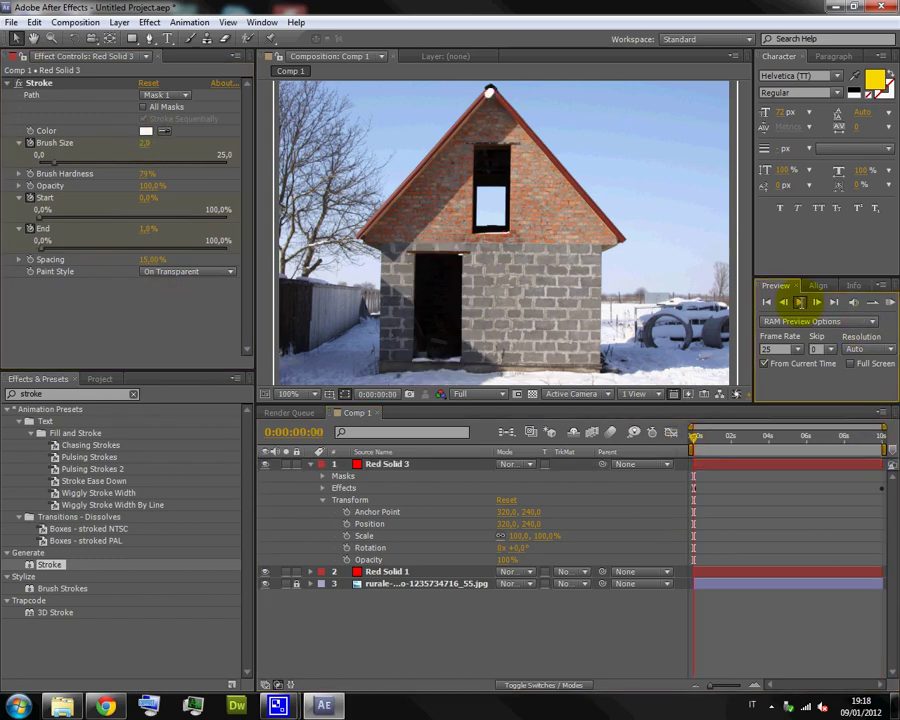
pyautogui.click(800, 302)
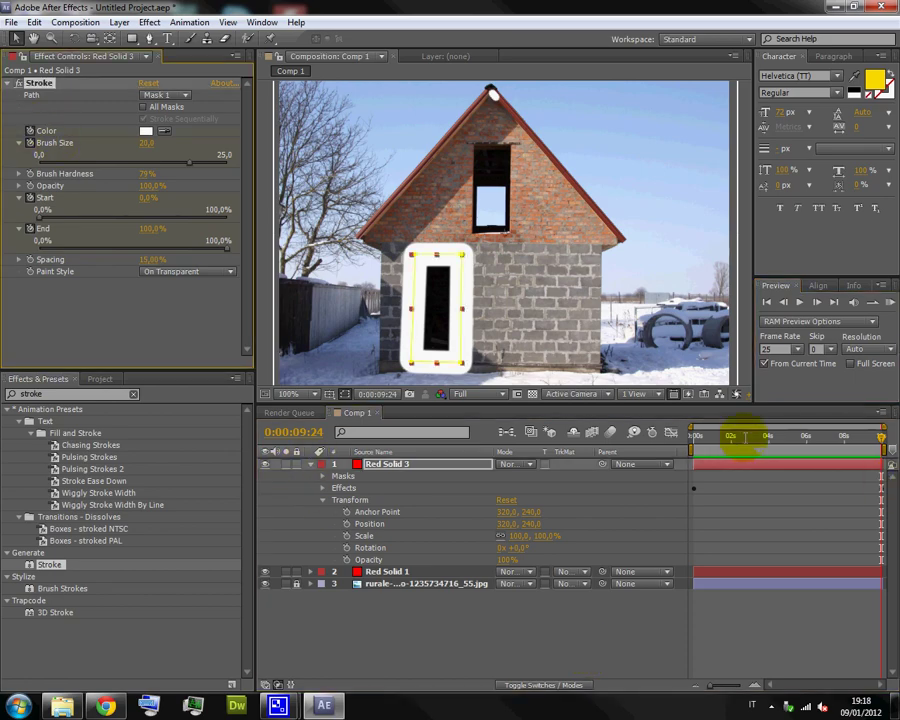
pyautogui.moveTo(740, 436); pyautogui.dragTo(660, 436)
pyautogui.click(146, 131)
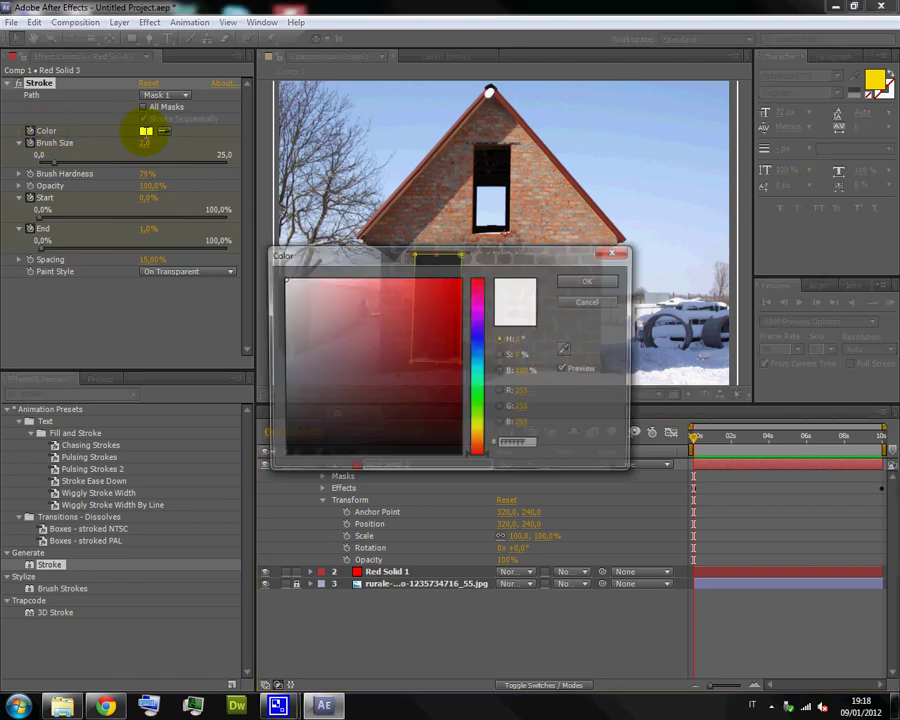
pyautogui.click(460, 282)
pyautogui.click(587, 281)
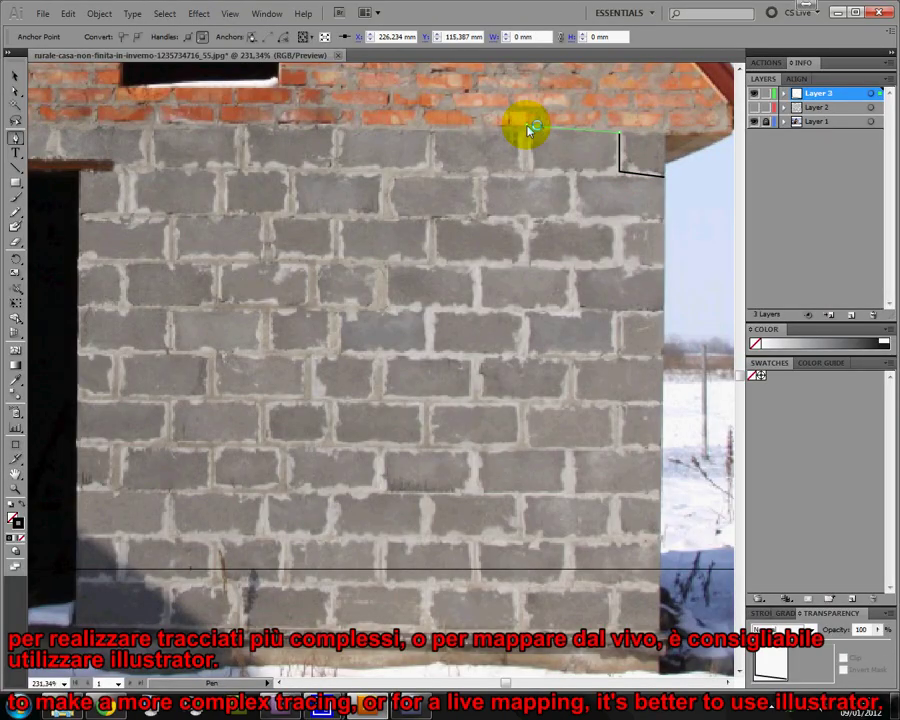
# Trace the stepped path from the top-middle block down the right side and back left along the joints.
pyautogui.click(527, 127)
pyautogui.click(527, 172)
pyautogui.click(484, 174)
pyautogui.click(484, 215)
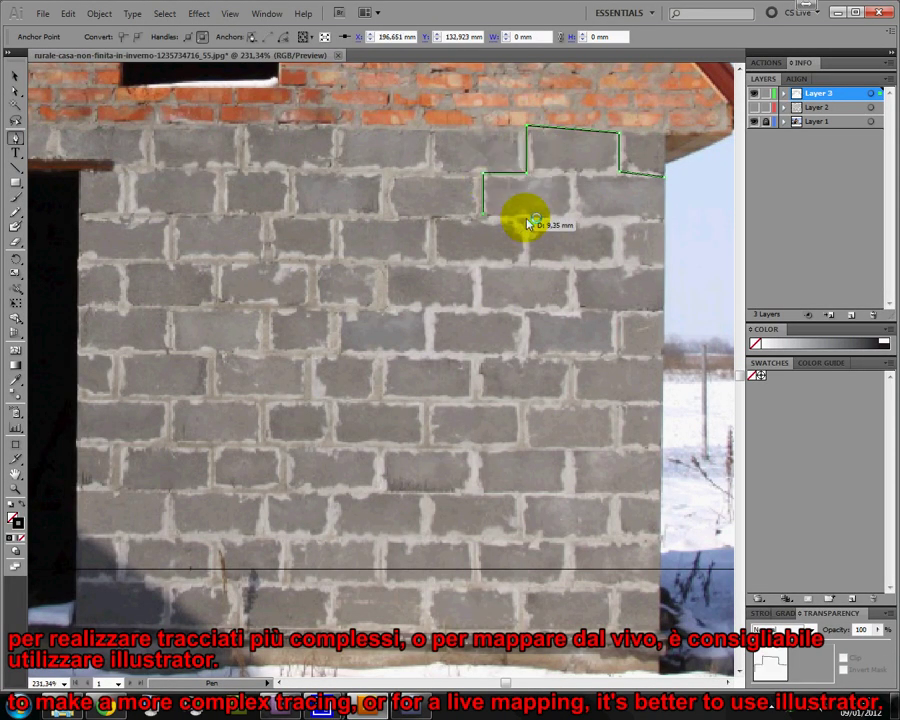
pyautogui.click(527, 218)
pyautogui.click(532, 270)
pyautogui.click(619, 263)
pyautogui.click(663, 268)
pyautogui.click(663, 310)
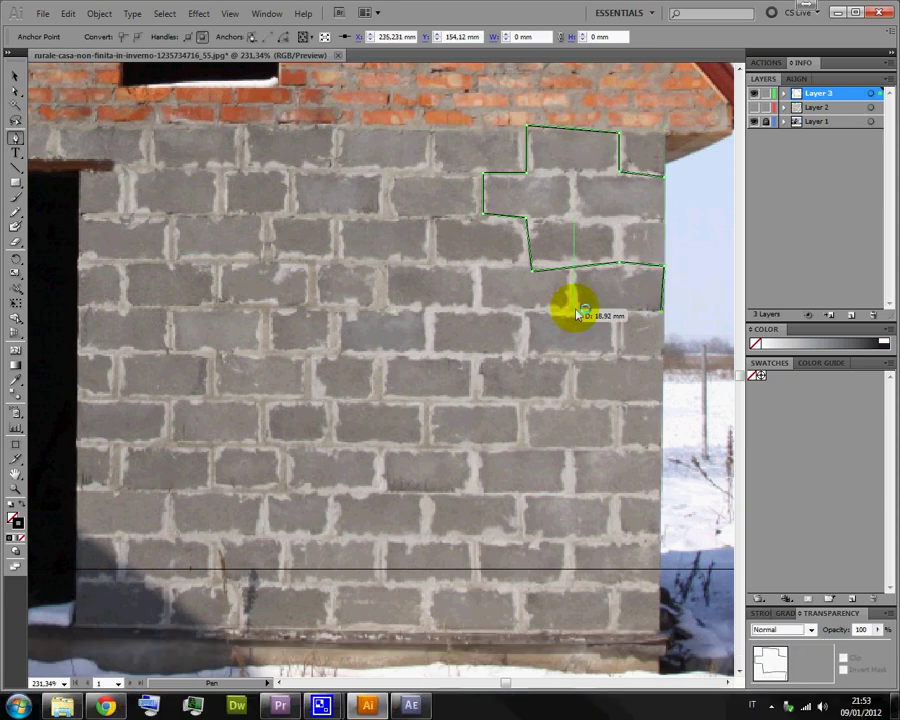
pyautogui.click(524, 308)
pyautogui.click(524, 350)
pyautogui.click(429, 350)
pyautogui.click(429, 309)
pyautogui.click(477, 308)
pyautogui.click(477, 265)
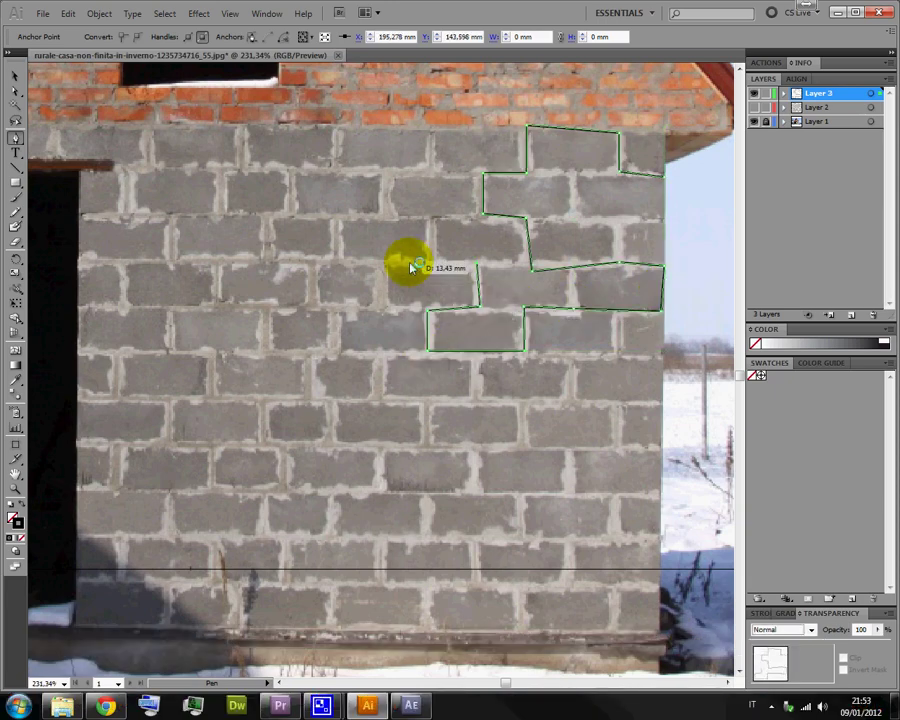
pyautogui.click(386, 263)
pyautogui.click(382, 306)
pyautogui.click(336, 308)
pyautogui.click(334, 346)
pyautogui.click(378, 358)
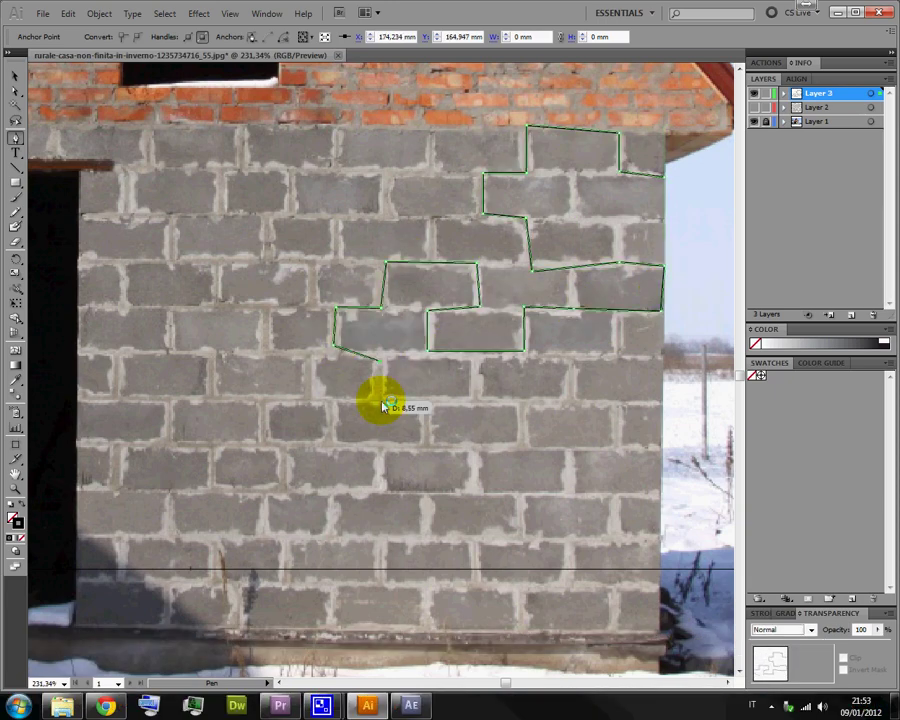
# Continue the stepped path left along the joints and up the wall's left side to the top row.
pyautogui.click(380, 398)
pyautogui.click(305, 398)
pyautogui.click(305, 356)
pyautogui.click(264, 350)
pyautogui.click(264, 309)
pyautogui.click(172, 309)
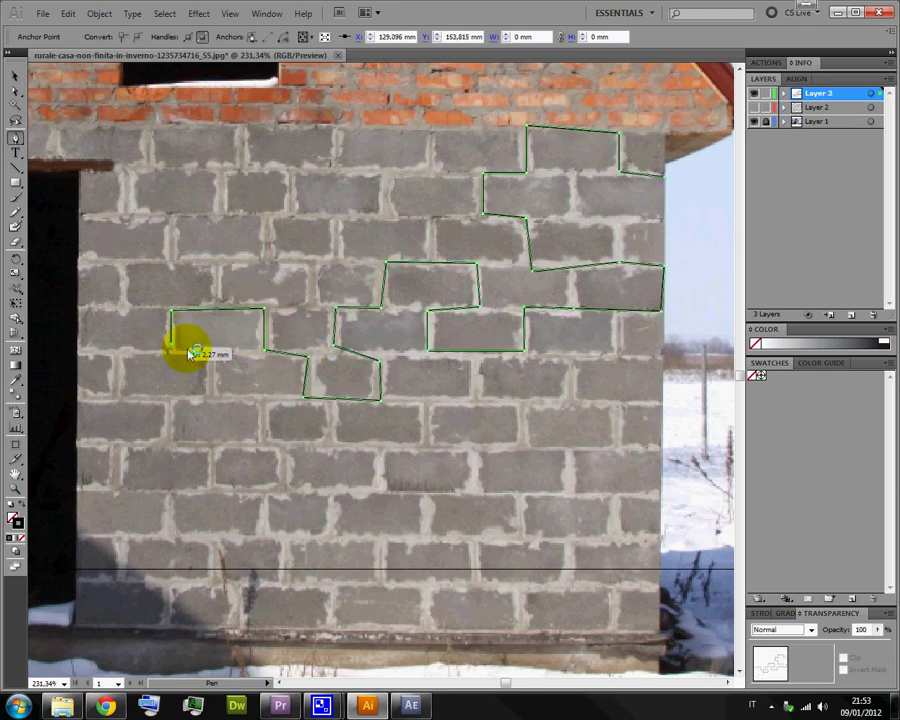
pyautogui.click(209, 351)
pyautogui.click(210, 395)
pyautogui.click(117, 350)
pyautogui.click(78, 346)
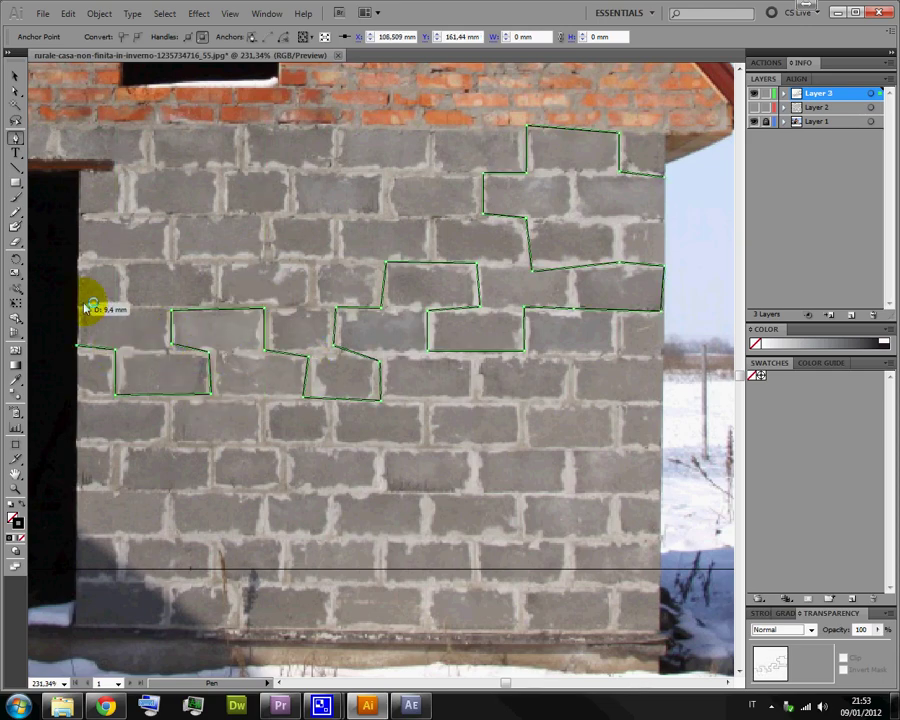
pyautogui.click(82, 302)
pyautogui.click(121, 265)
pyautogui.click(172, 258)
pyautogui.click(174, 222)
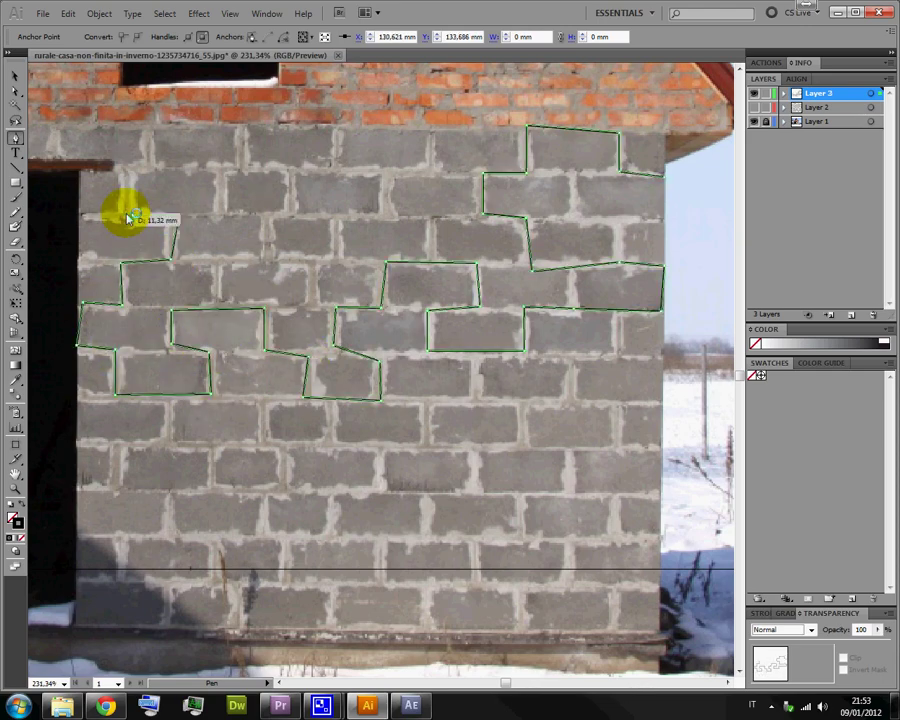
pyautogui.click(125, 213)
pyautogui.click(127, 168)
pyautogui.click(148, 166)
pyautogui.click(150, 128)
pyautogui.click(242, 130)
pyautogui.click(219, 208)
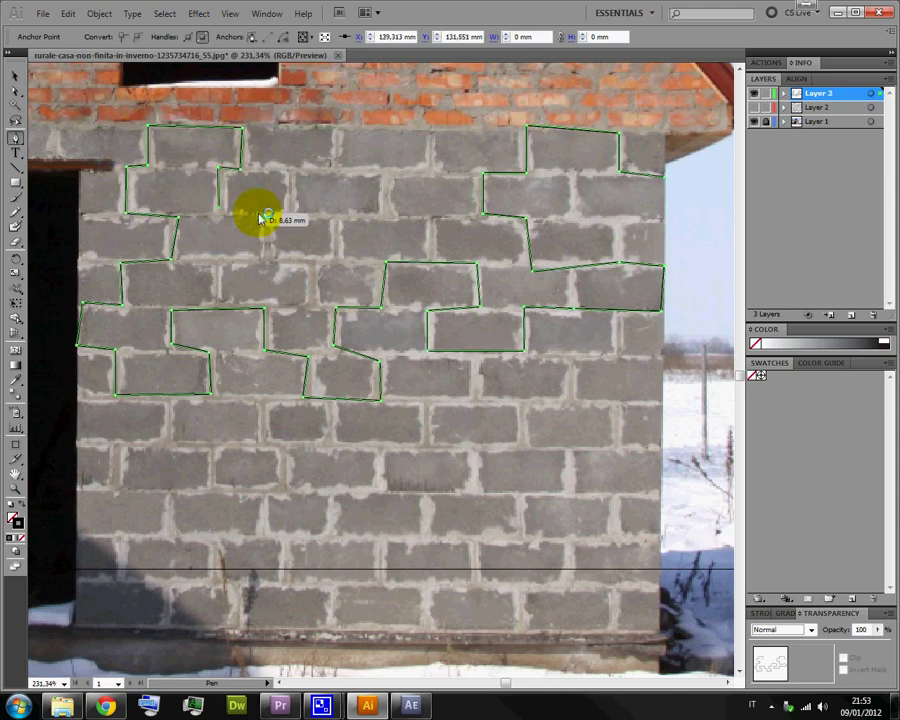
# Step the path down and back up across the top block row toward the middle.
pyautogui.click(268, 218)
pyautogui.click(270, 252)
pyautogui.click(338, 257)
pyautogui.click(338, 220)
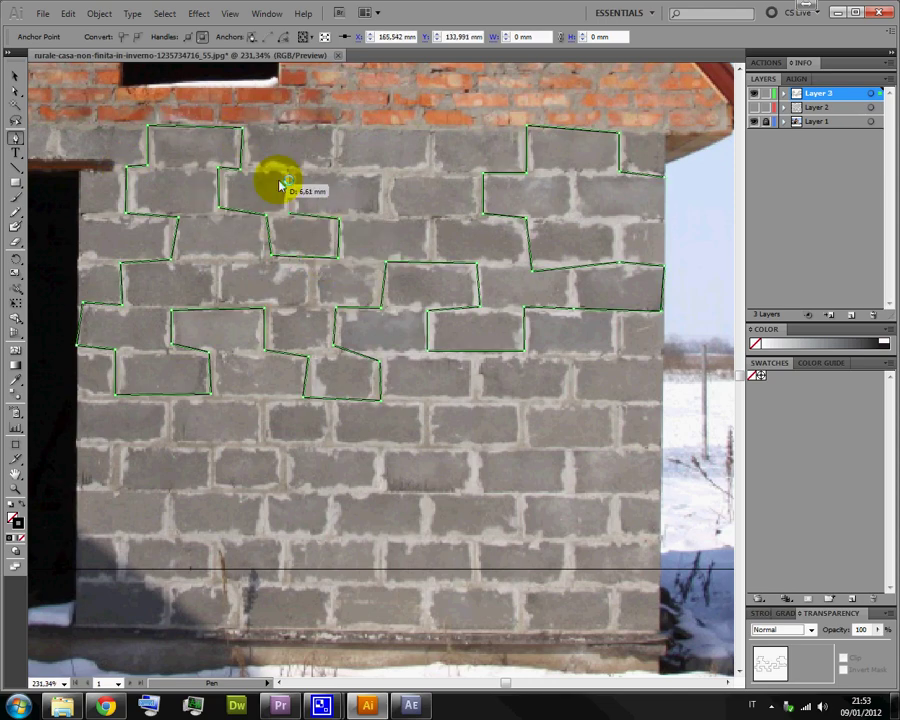
pyautogui.click(286, 212)
pyautogui.click(286, 168)
pyautogui.click(335, 168)
pyautogui.click(337, 130)
pyautogui.click(432, 131)
pyautogui.click(428, 168)
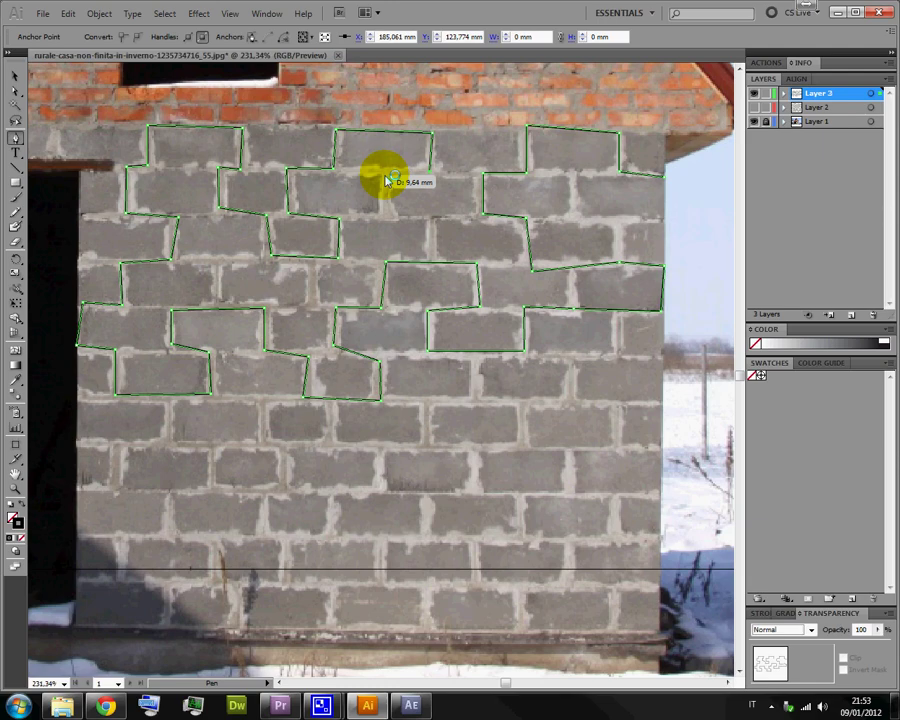
# Finish the upper outline and anchor a new outline near the wall's base.
pyautogui.click(15, 75)
pyautogui.click(175, 87)
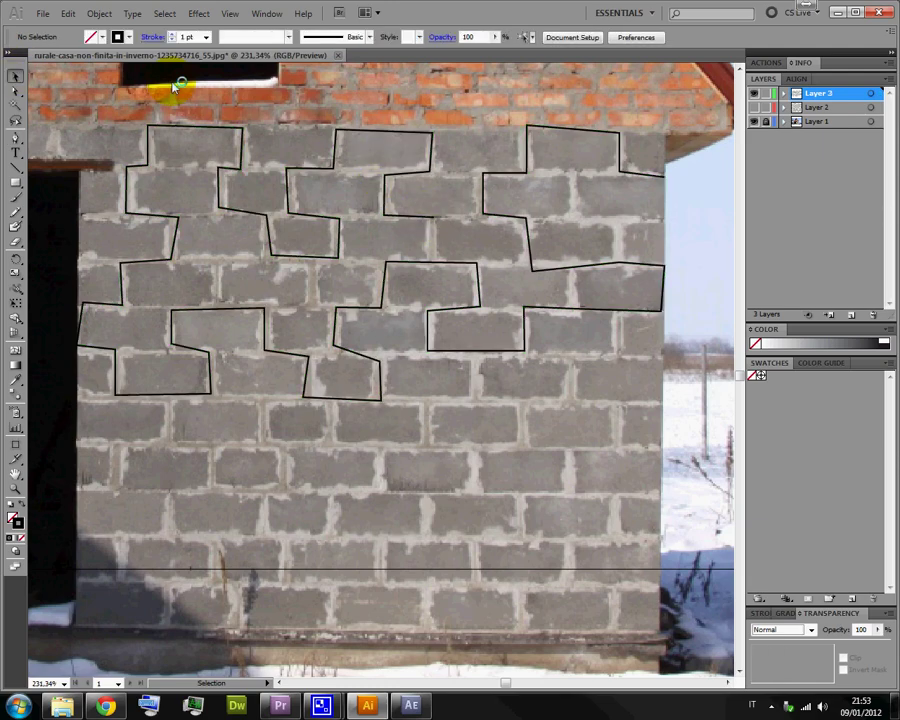
pyautogui.click(15, 137)
pyautogui.moveTo(521, 628); pyautogui.dragTo(522, 593)
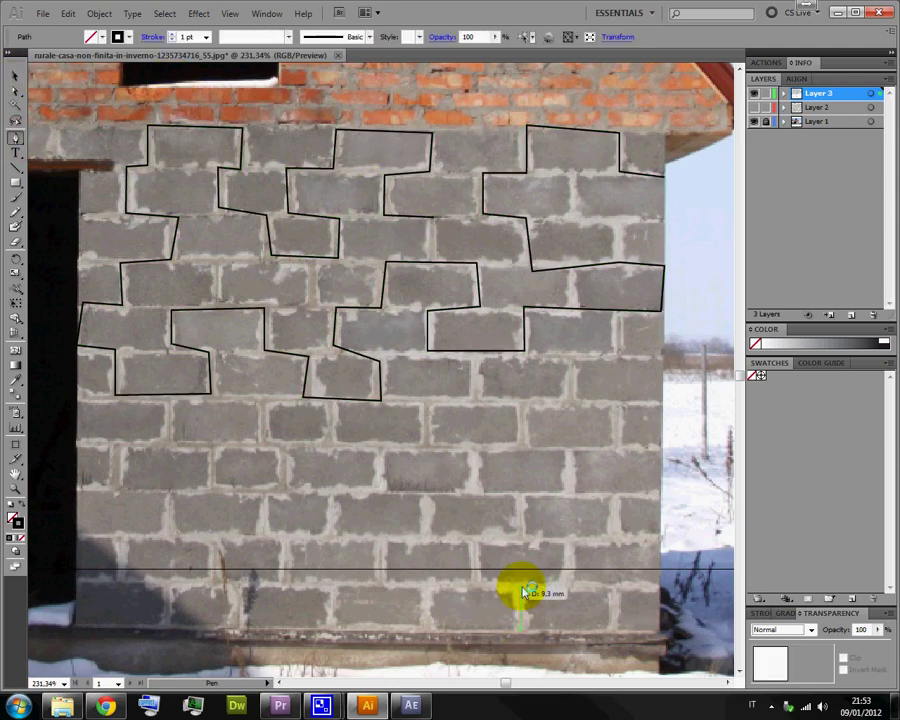
# Trace stepped anchors up and right along the block joints to the wall's edge.
pyautogui.click(520, 588)
pyautogui.click(571, 586)
pyautogui.click(573, 545)
pyautogui.click(616, 541)
pyautogui.click(617, 500)
pyautogui.click(659, 498)
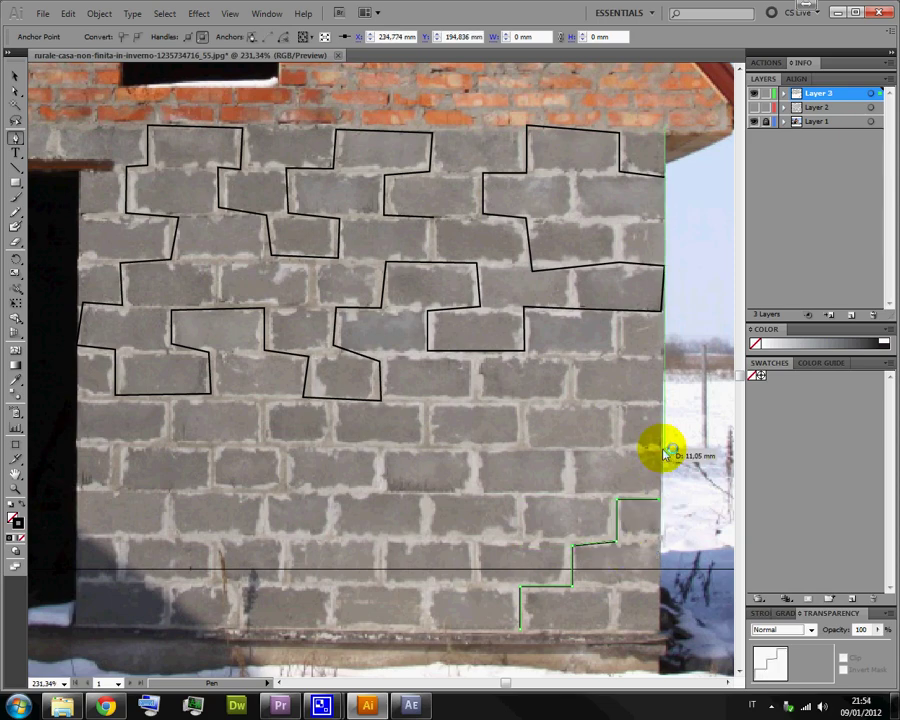
# Step the outline up and left along the mortar joints, then down one joint.
pyautogui.click(663, 450)
pyautogui.click(619, 447)
pyautogui.click(617, 402)
pyautogui.click(530, 404)
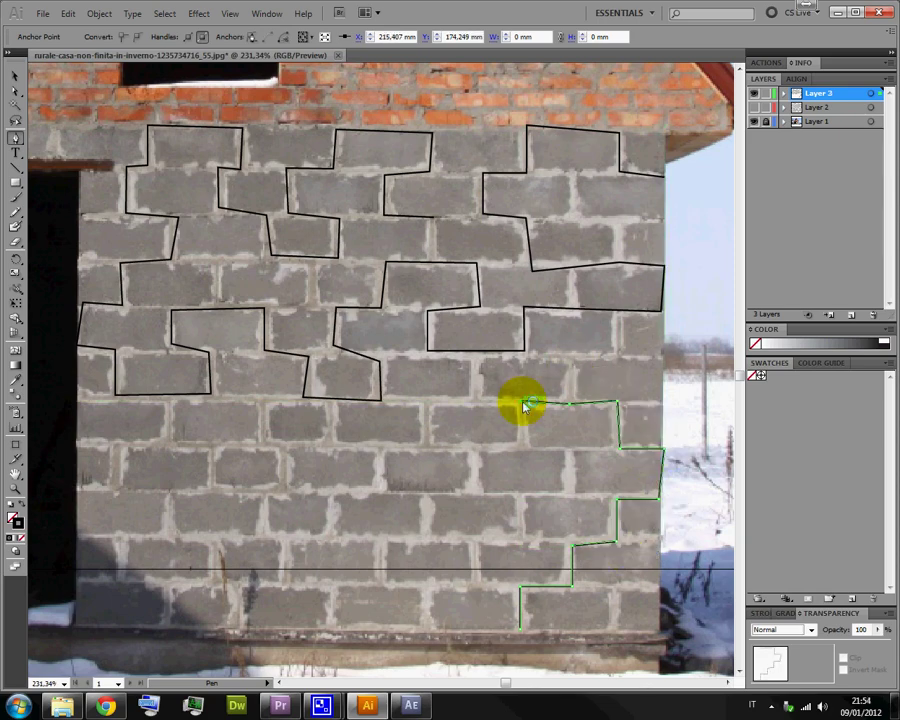
pyautogui.click(520, 450)
# Trace stepped anchors around the next blocks further to the left.
pyautogui.click(476, 449)
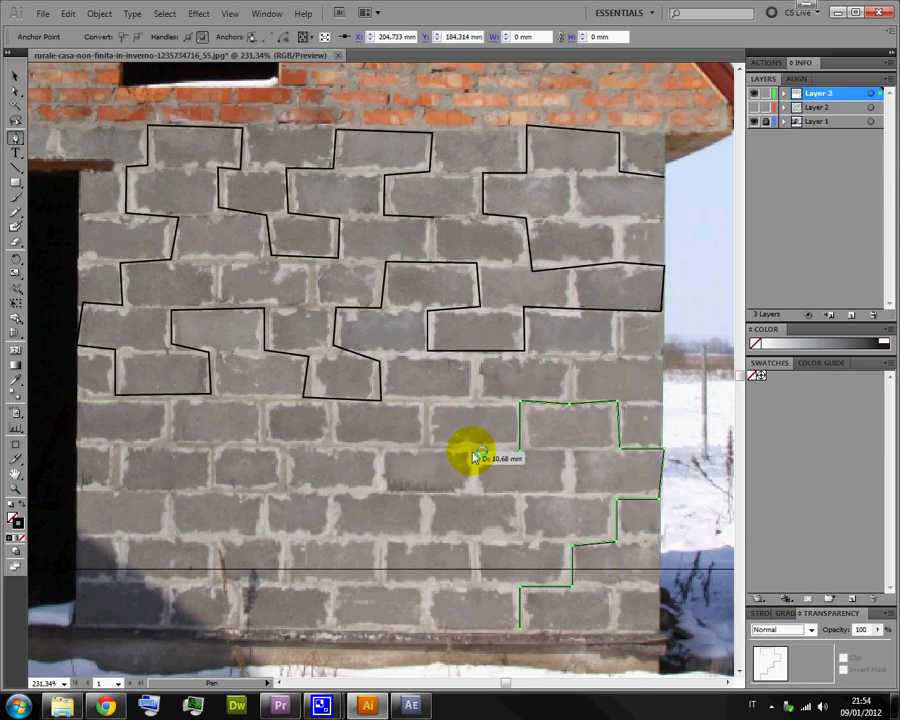
pyautogui.click(476, 493)
pyautogui.click(382, 493)
pyautogui.click(382, 449)
pyautogui.click(262, 443)
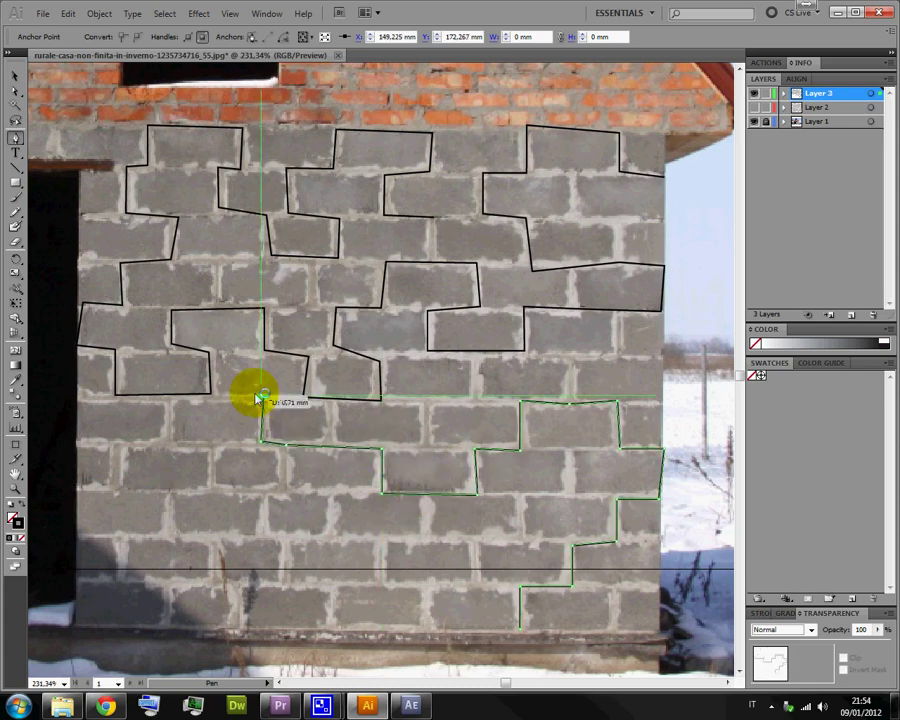
pyautogui.click(263, 398)
pyautogui.click(170, 401)
pyautogui.click(170, 443)
# Continue the stepped outline down the wall's left side to the base and back up.
pyautogui.click(115, 447)
pyautogui.click(112, 488)
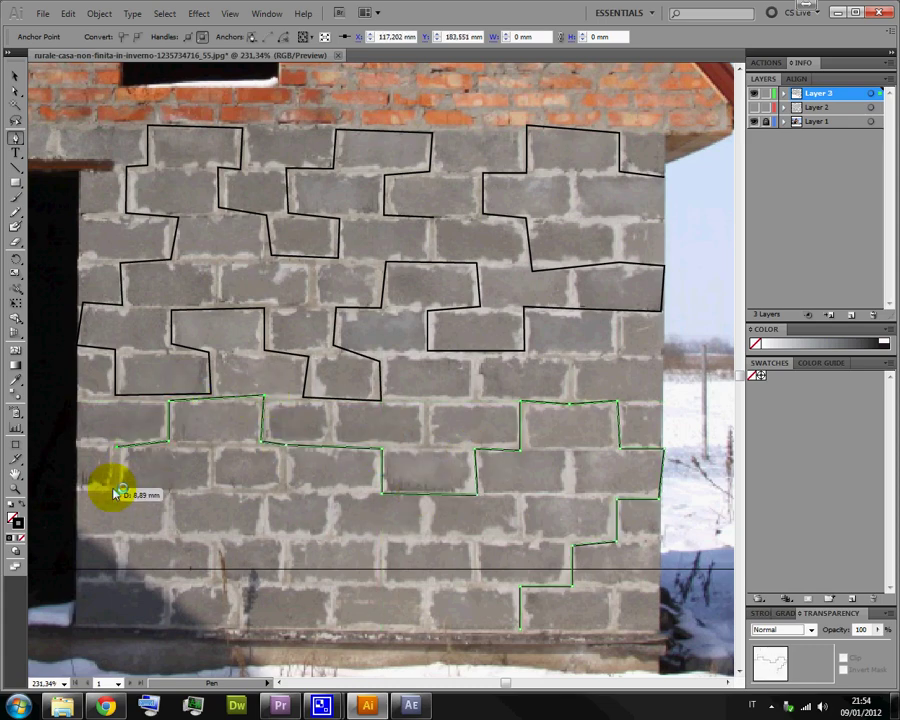
pyautogui.click(76, 490)
pyautogui.click(72, 533)
pyautogui.click(120, 537)
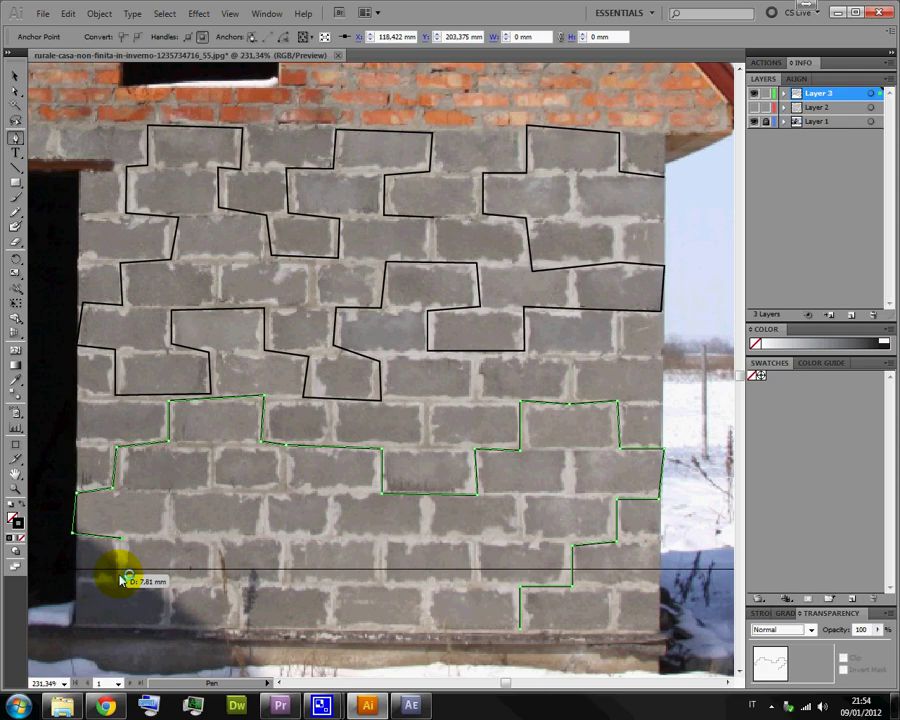
pyautogui.click(122, 580)
pyautogui.click(167, 593)
pyautogui.click(167, 620)
pyautogui.click(240, 620)
pyautogui.click(240, 588)
pyautogui.click(212, 586)
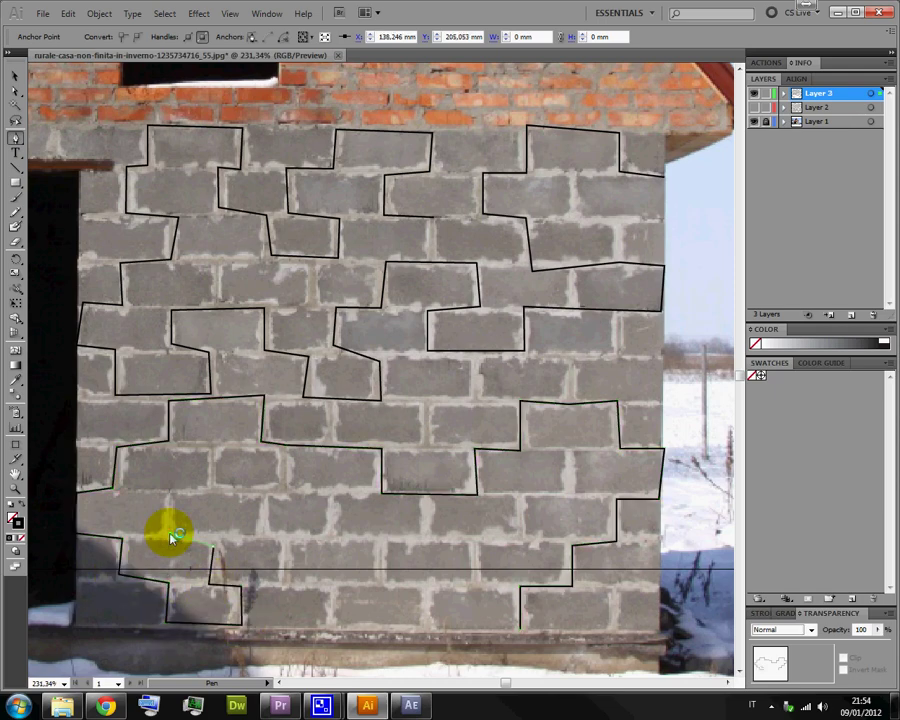
# Resume from the open end and trace steps down and along the wall's bottom edge.
pyautogui.moveTo(172, 537)
pyautogui.mouseDown()
pyautogui.moveTo(208, 484)
pyautogui.moveTo(283, 457)
pyautogui.mouseUp()
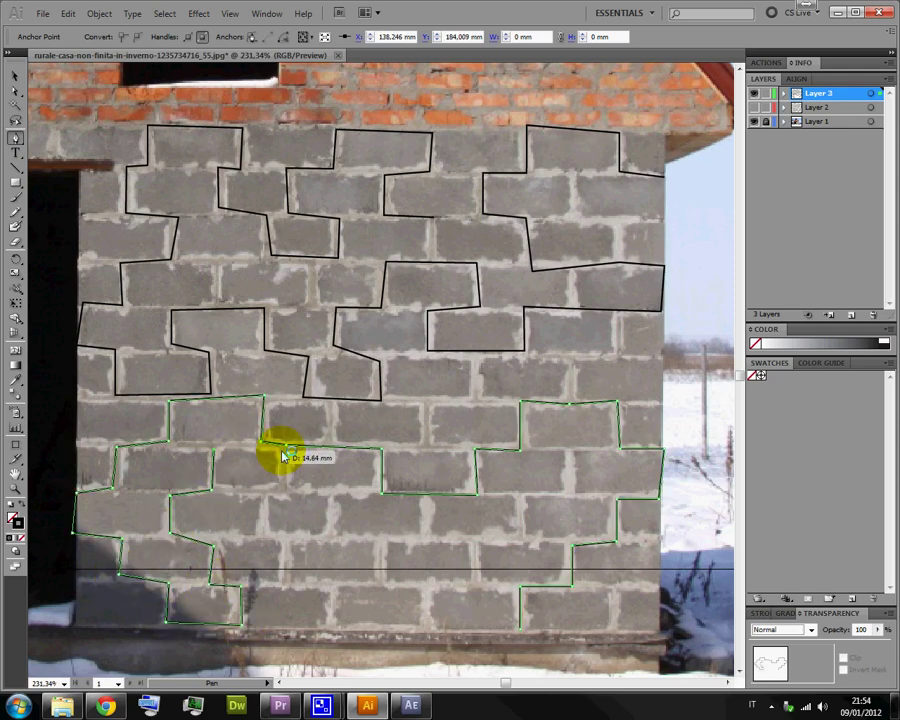
pyautogui.click(278, 451)
pyautogui.click(278, 487)
pyautogui.click(262, 489)
pyautogui.click(262, 538)
pyautogui.click(290, 575)
pyautogui.click(332, 582)
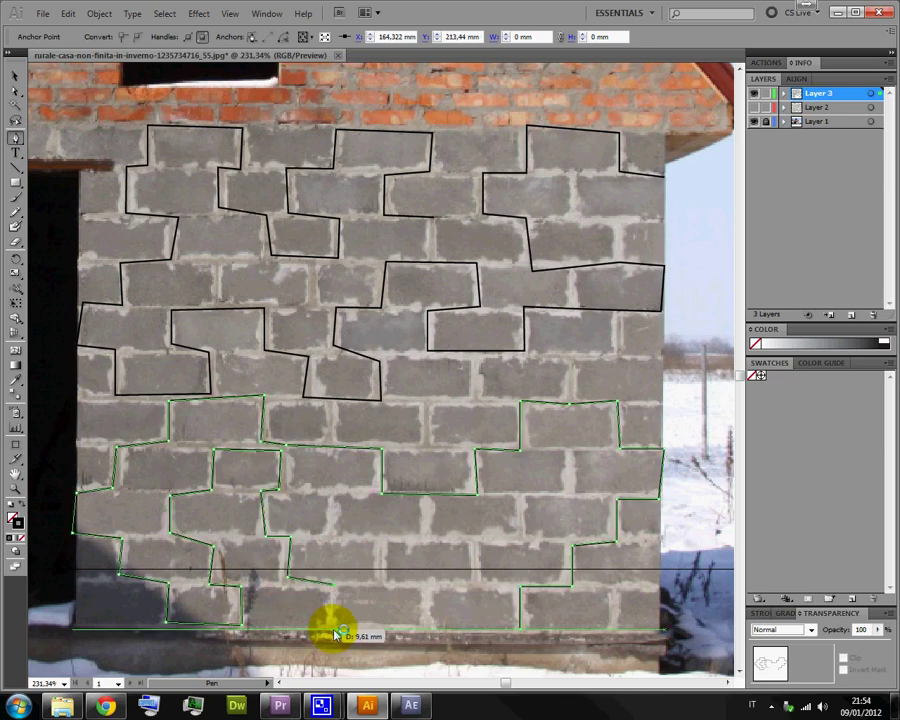
pyautogui.click(334, 628)
pyautogui.click(425, 628)
pyautogui.click(425, 604)
# Step the outline back up the joints to meet an existing anchor.
pyautogui.click(425, 583)
pyautogui.click(386, 583)
pyautogui.click(386, 540)
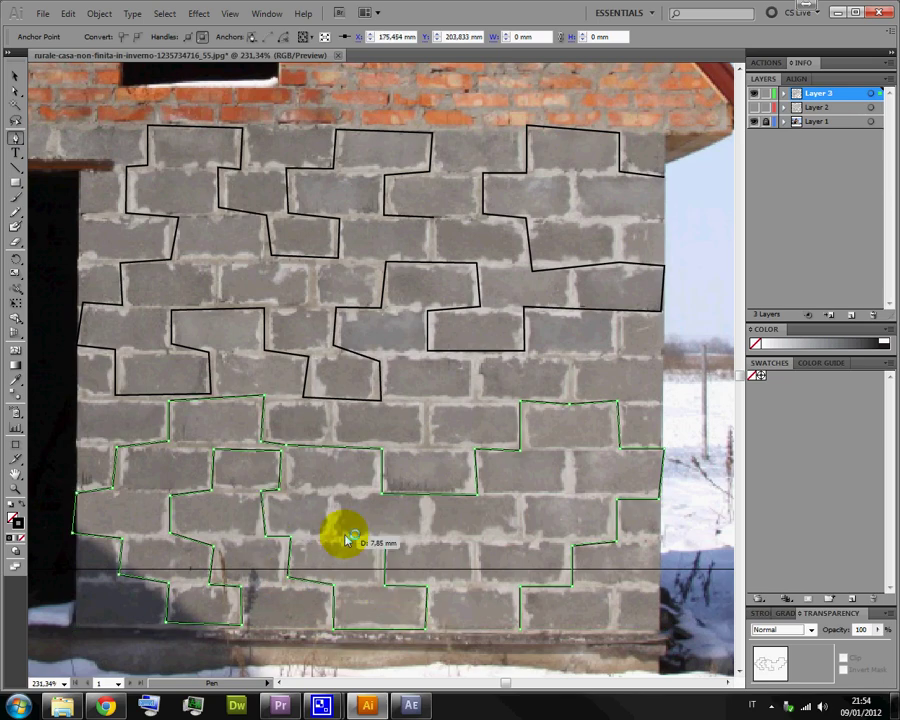
pyautogui.click(333, 540)
pyautogui.click(333, 497)
pyautogui.click(382, 492)
# Trace steps right and up toward the right side, then close and deselect the lower outline.
pyautogui.click(380, 448)
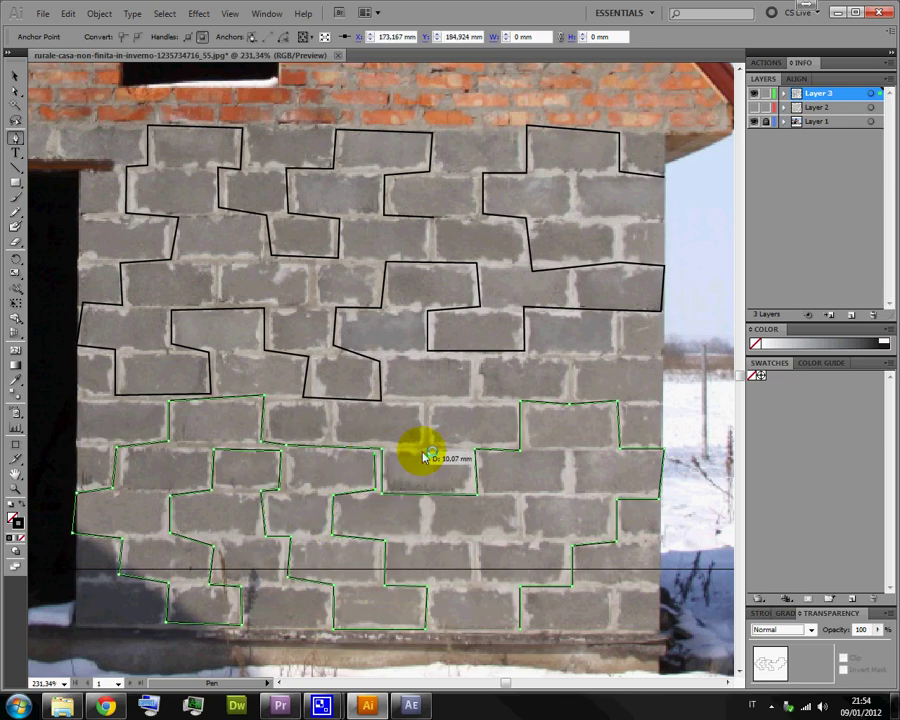
pyautogui.click(427, 447)
pyautogui.click(427, 401)
pyautogui.click(477, 401)
pyautogui.click(477, 358)
pyautogui.click(572, 358)
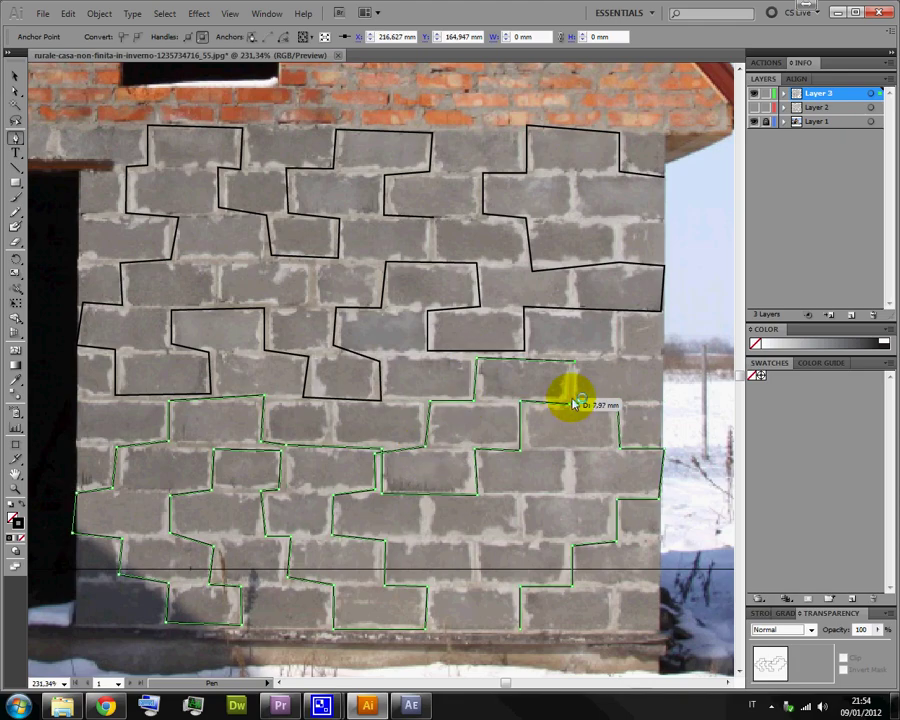
pyautogui.click(575, 402)
pyautogui.click(618, 401)
pyautogui.keyDown('ctrl'); pyautogui.click(667, 357); pyautogui.keyUp('ctrl')
# Trace a new stepped outline up the wall's right side and left along the top course.
pyautogui.click(664, 356)
pyautogui.click(620, 355)
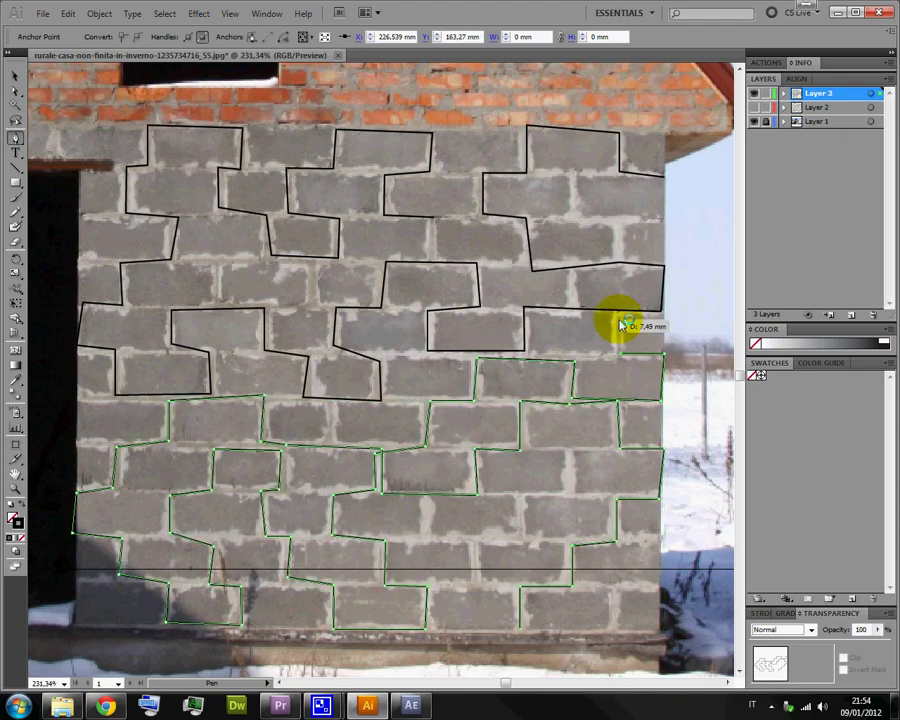
pyautogui.click(620, 313)
pyautogui.click(572, 312)
pyautogui.click(572, 265)
pyautogui.click(620, 263)
pyautogui.click(620, 217)
pyautogui.click(570, 216)
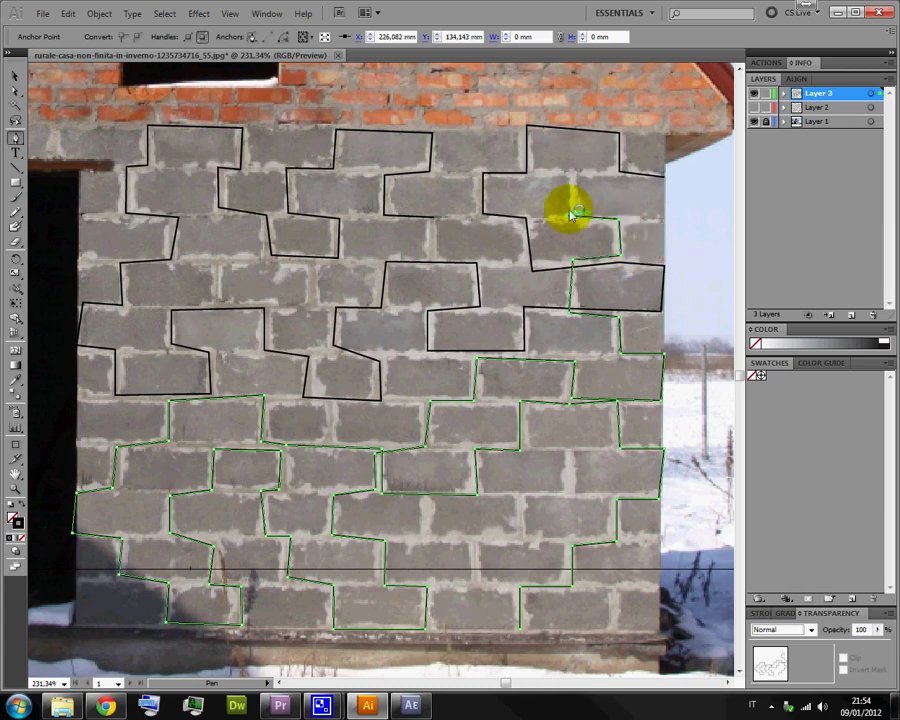
pyautogui.click(570, 173)
pyautogui.click(482, 173)
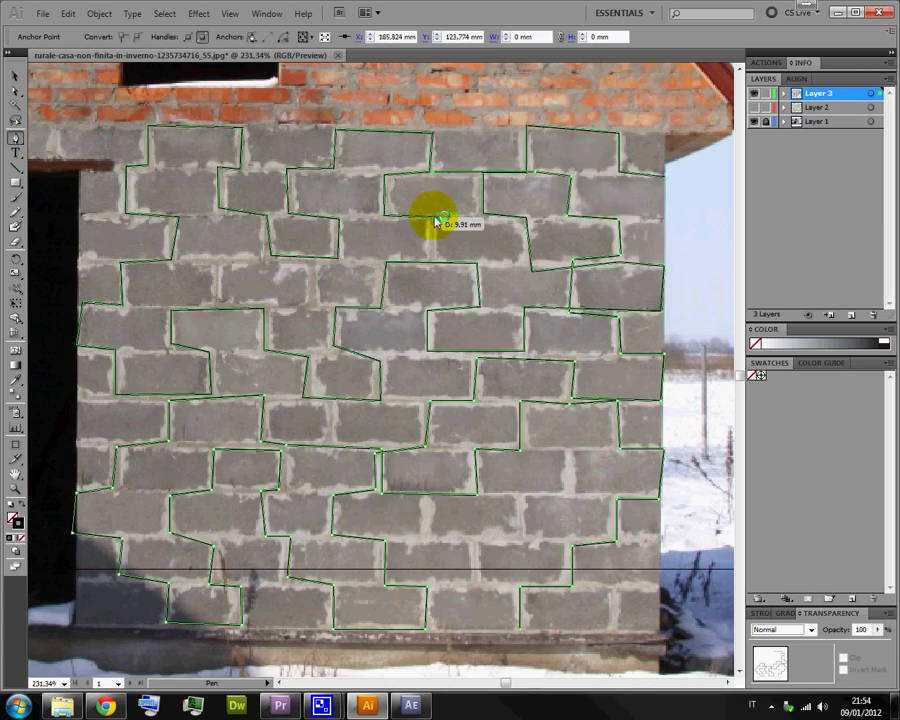
pyautogui.click(338, 172)
# Create a new red solid layer in Comp 1.
pyautogui.press('v')
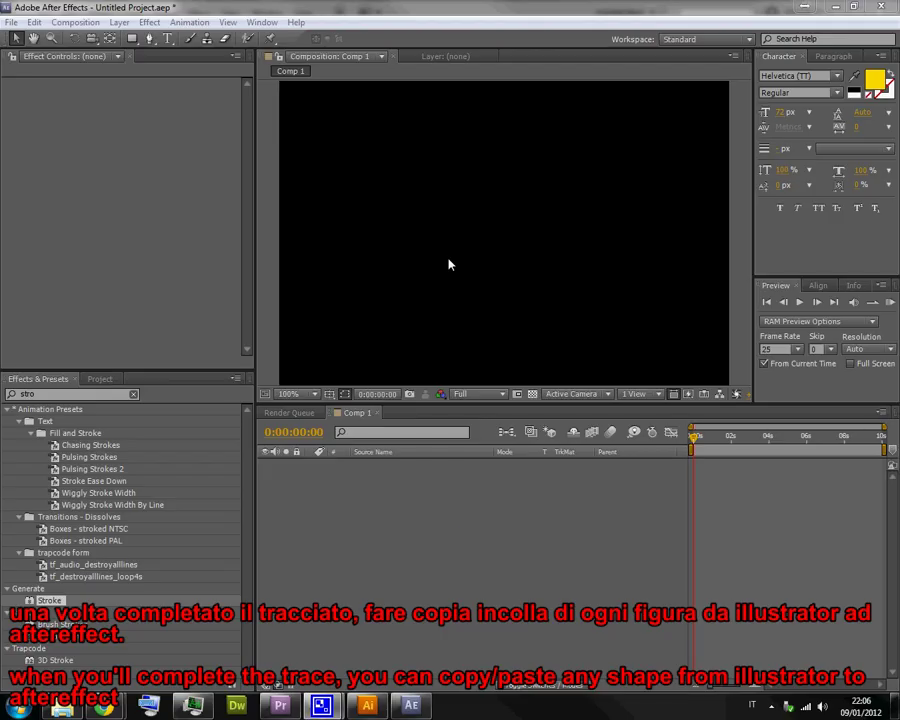
pyautogui.rightClick(446, 494)
pyautogui.moveTo(663, 512)
pyautogui.click(693, 539)
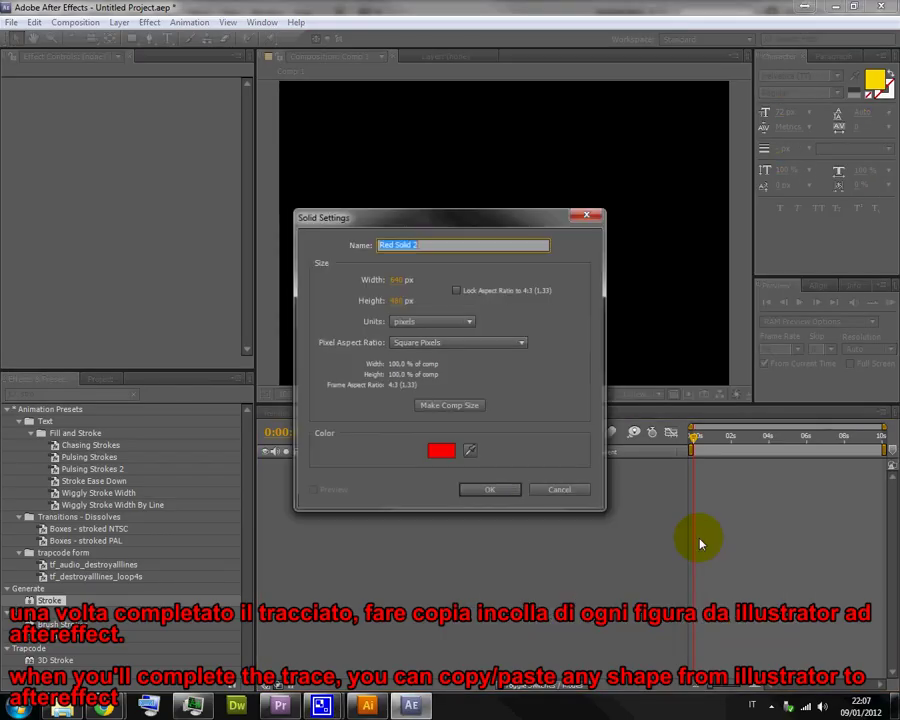
pyautogui.click(487, 492)
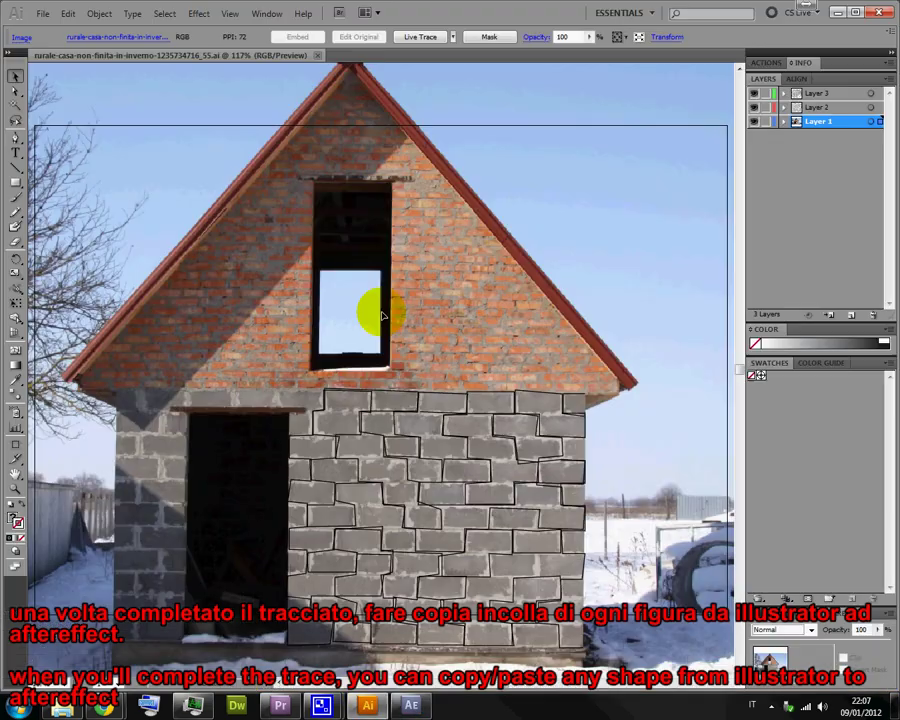
# Copy the traced brick outline from Illustrator and paste it onto the red solid as a mask.
pyautogui.click(394, 391)
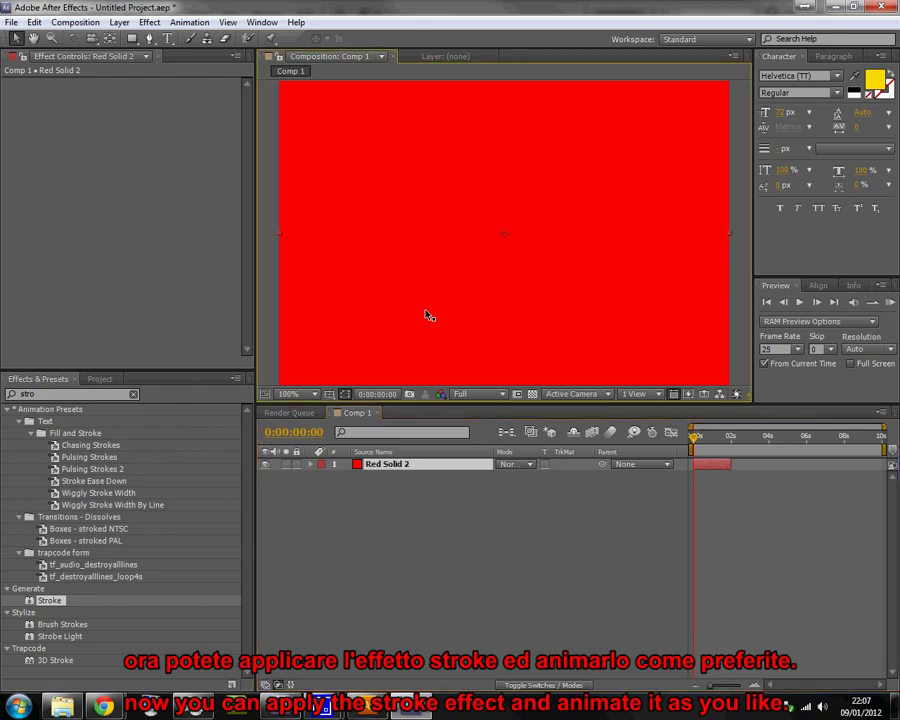
pyautogui.hotkey('ctrl', 'v')
pyautogui.click(436, 504)
# Apply the Stroke effect to the red solid and view its paint style options.
pyautogui.click(55, 600)
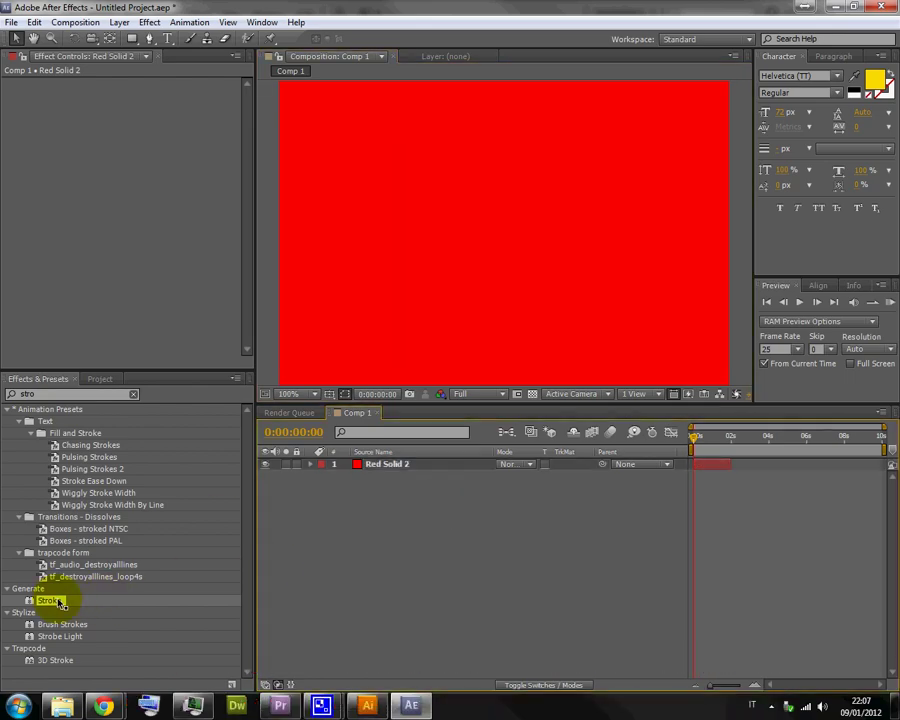
pyautogui.moveTo(55, 600); pyautogui.dragTo(400, 466)
pyautogui.click(188, 214)
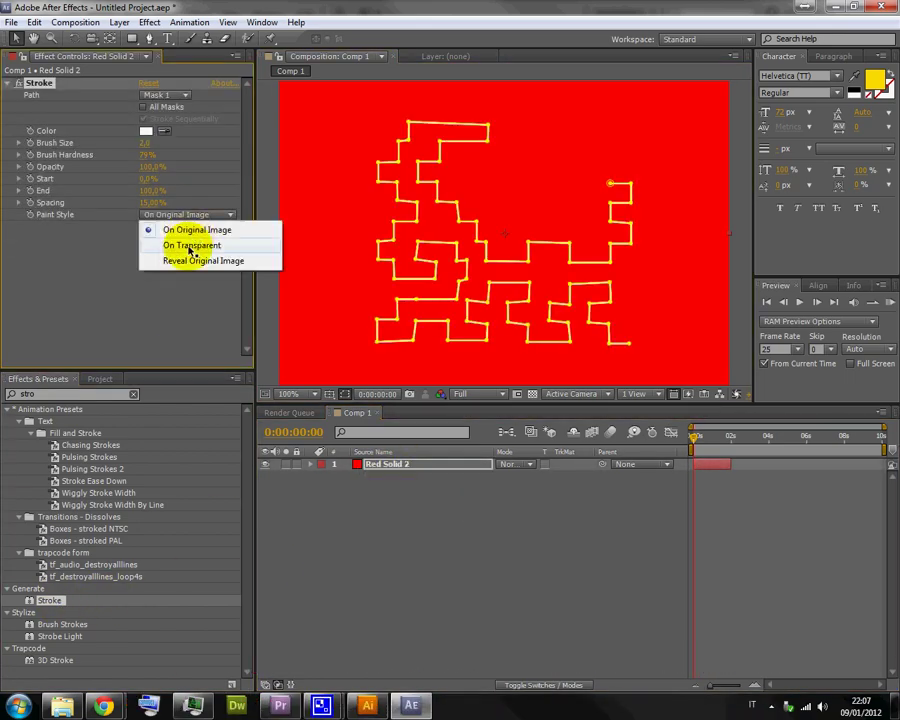